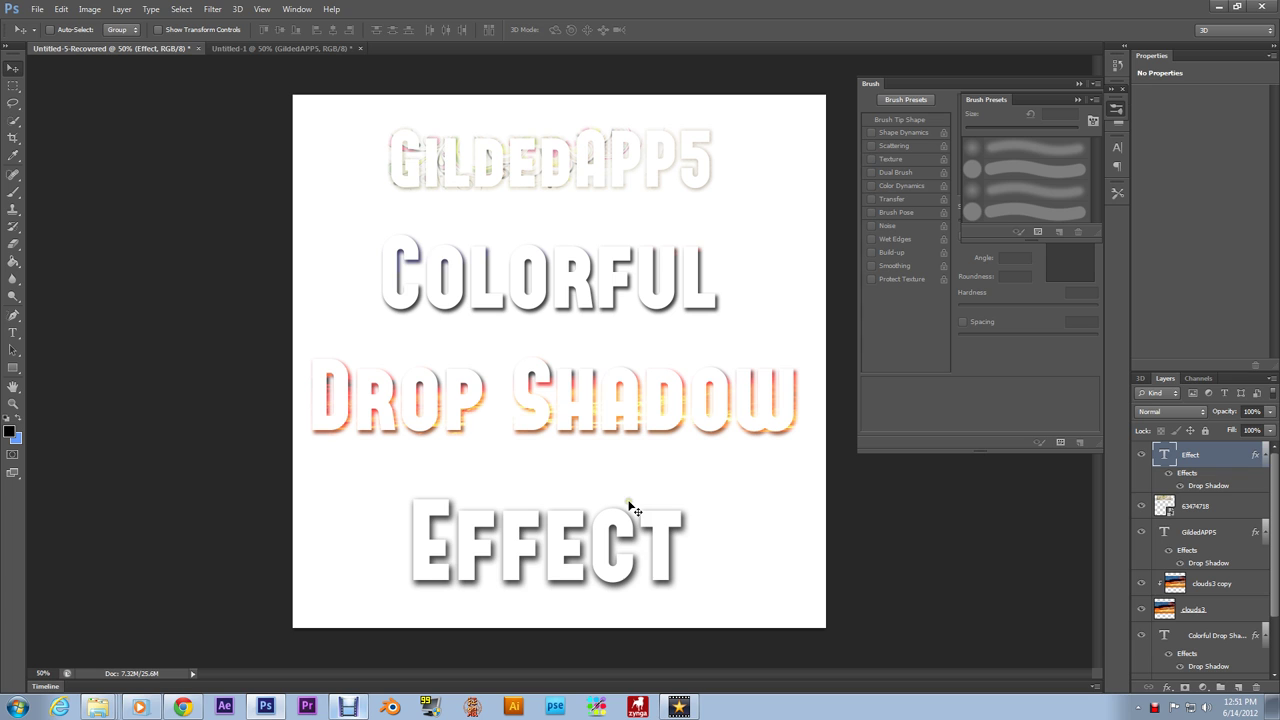
# Switch to the Untitled-1 document showing the dark GildedAPP5 text on black.
pyautogui.click(38, 12)
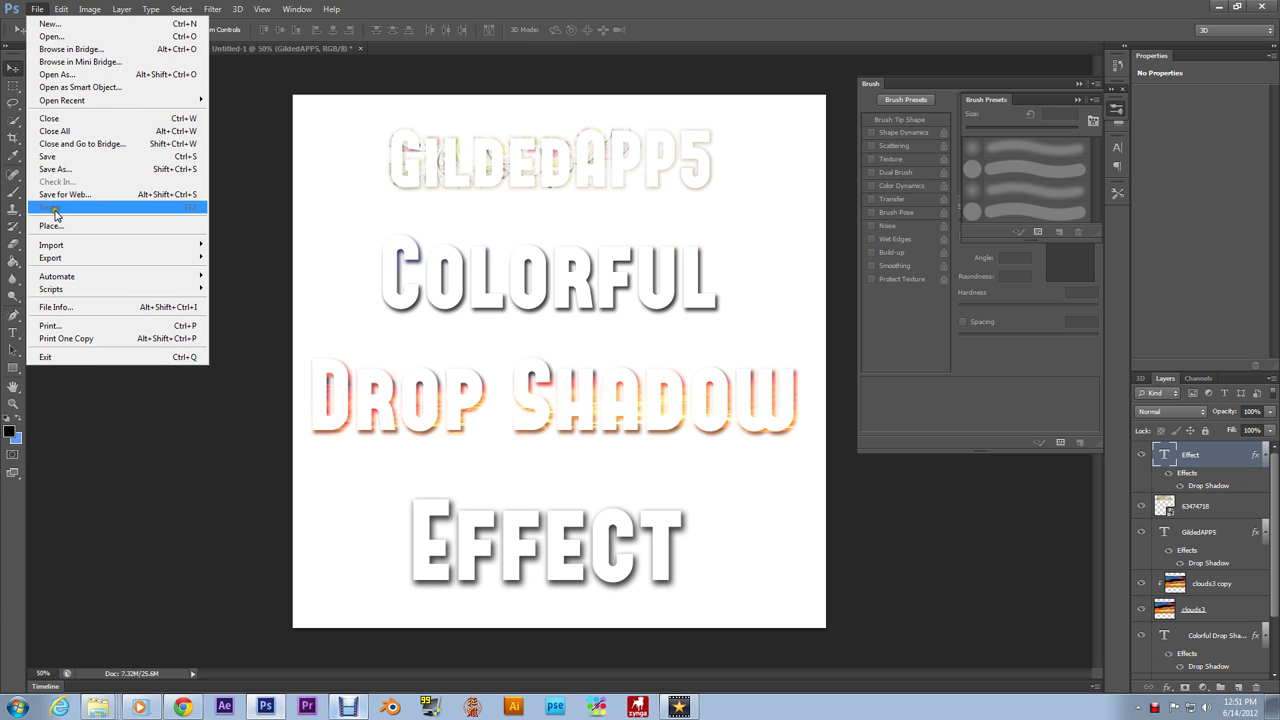
pyautogui.click(38, 9)
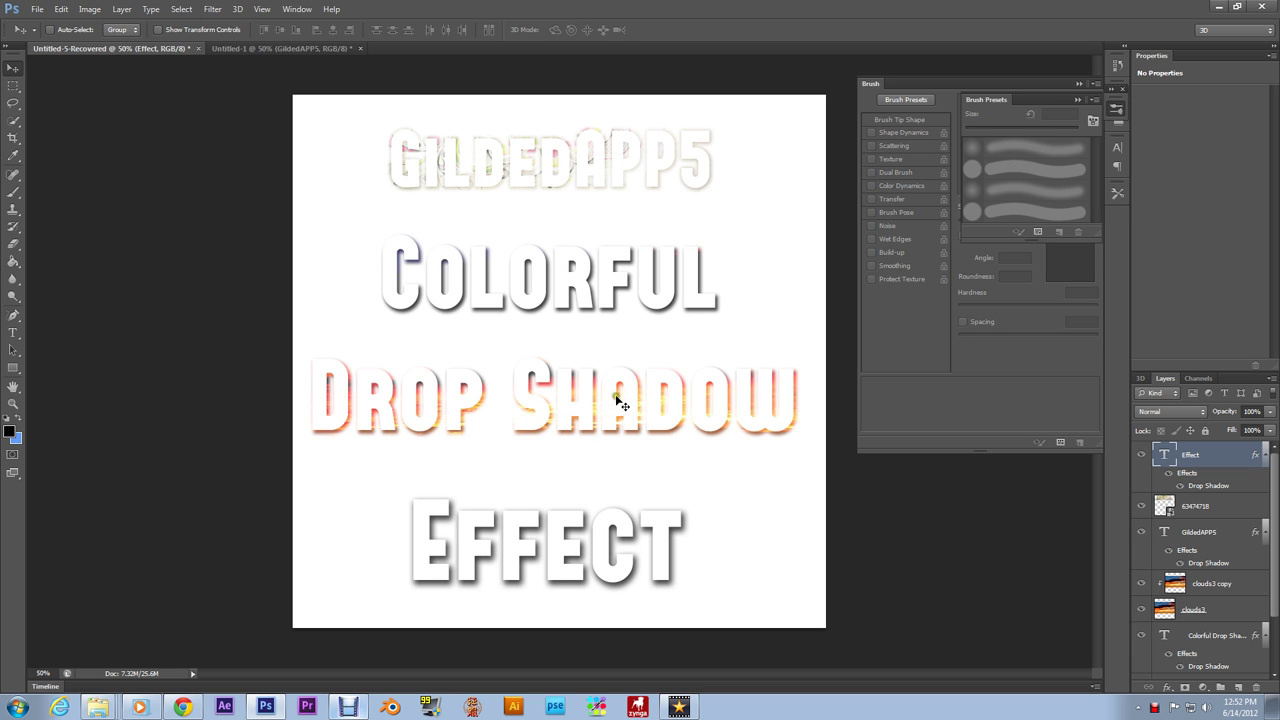
pyautogui.click(291, 48)
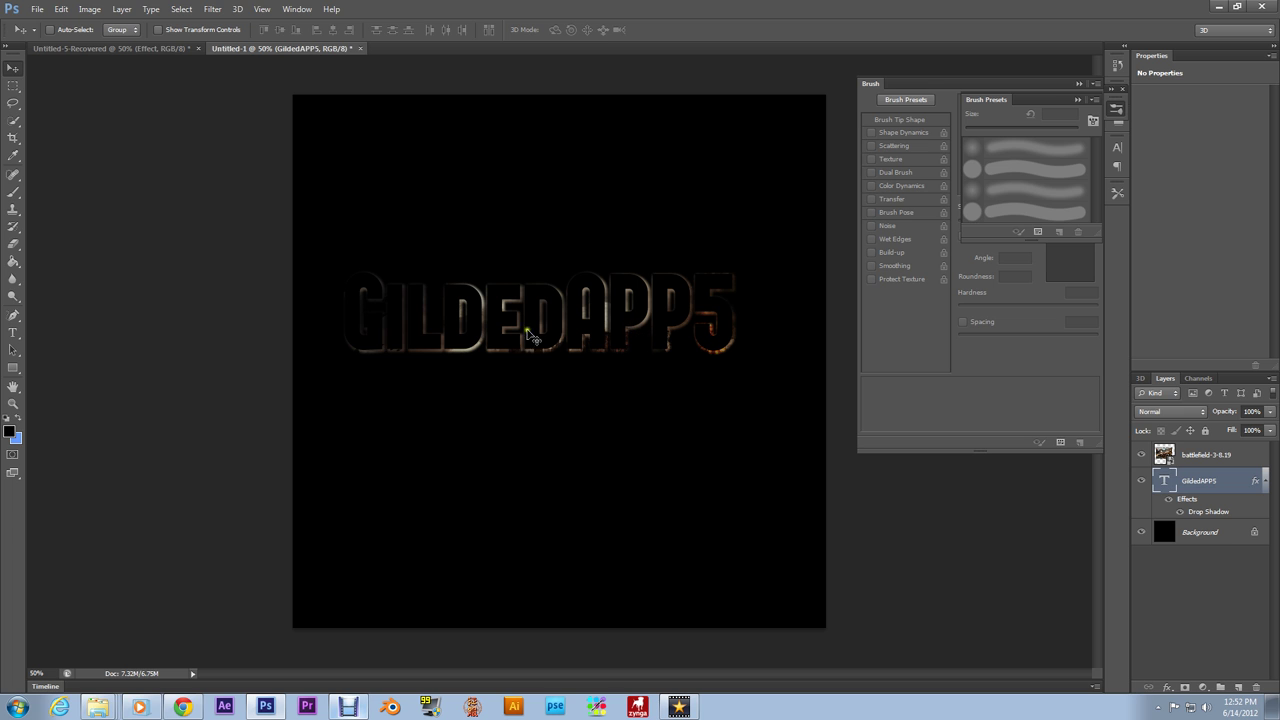
# Flip between Untitled-1 and Untitled-5-Recovered, ending on the white Colorful Drop Shadow image.
pyautogui.click(56, 47)
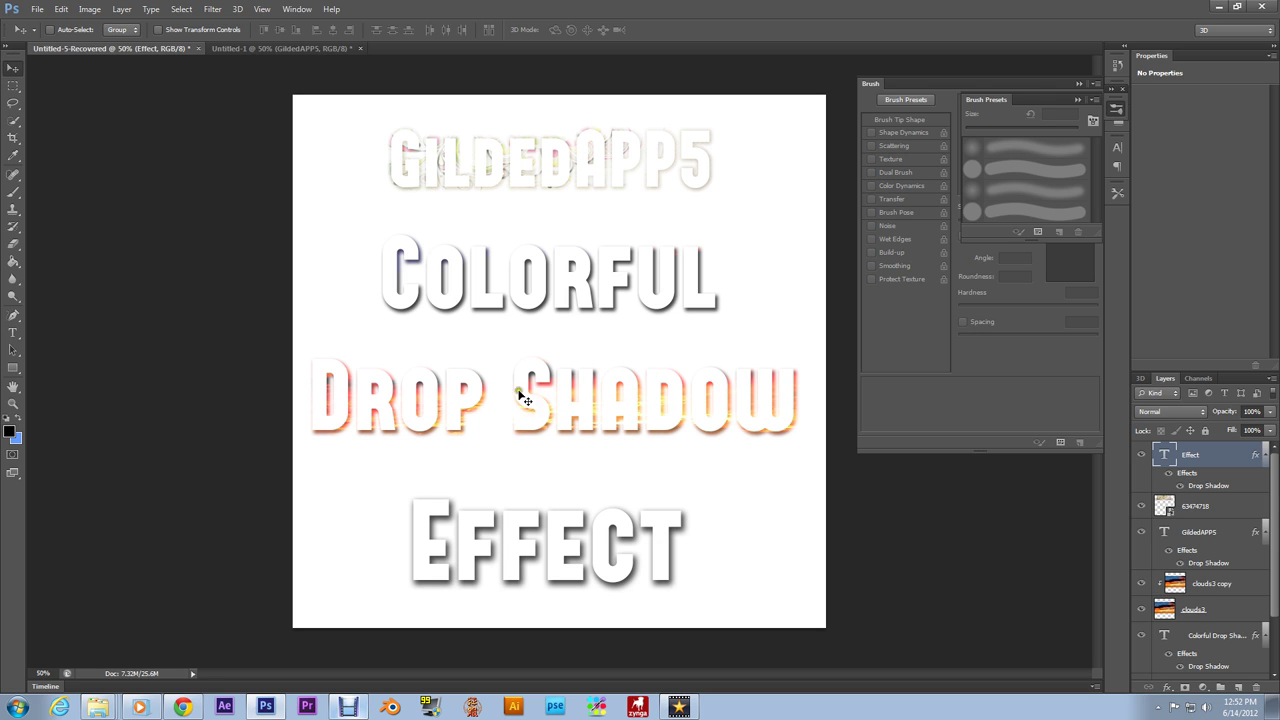
pyautogui.click(282, 48)
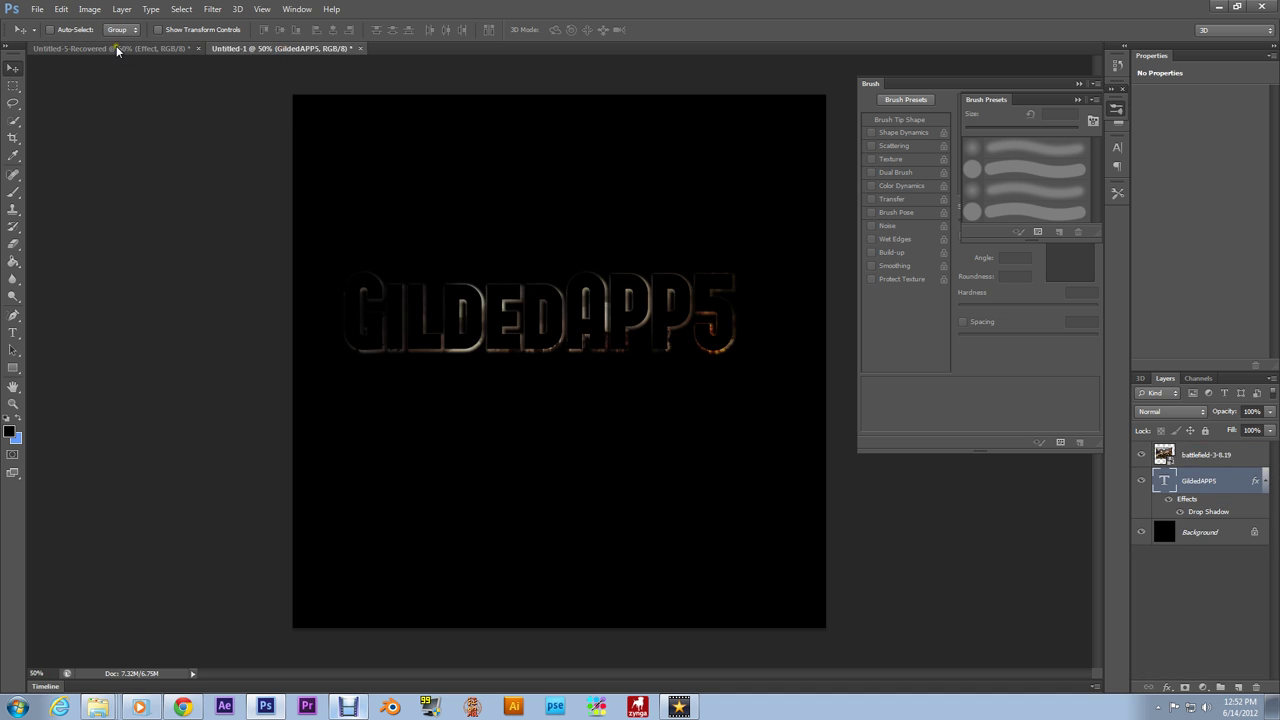
pyautogui.click(116, 45)
pyautogui.click(243, 45)
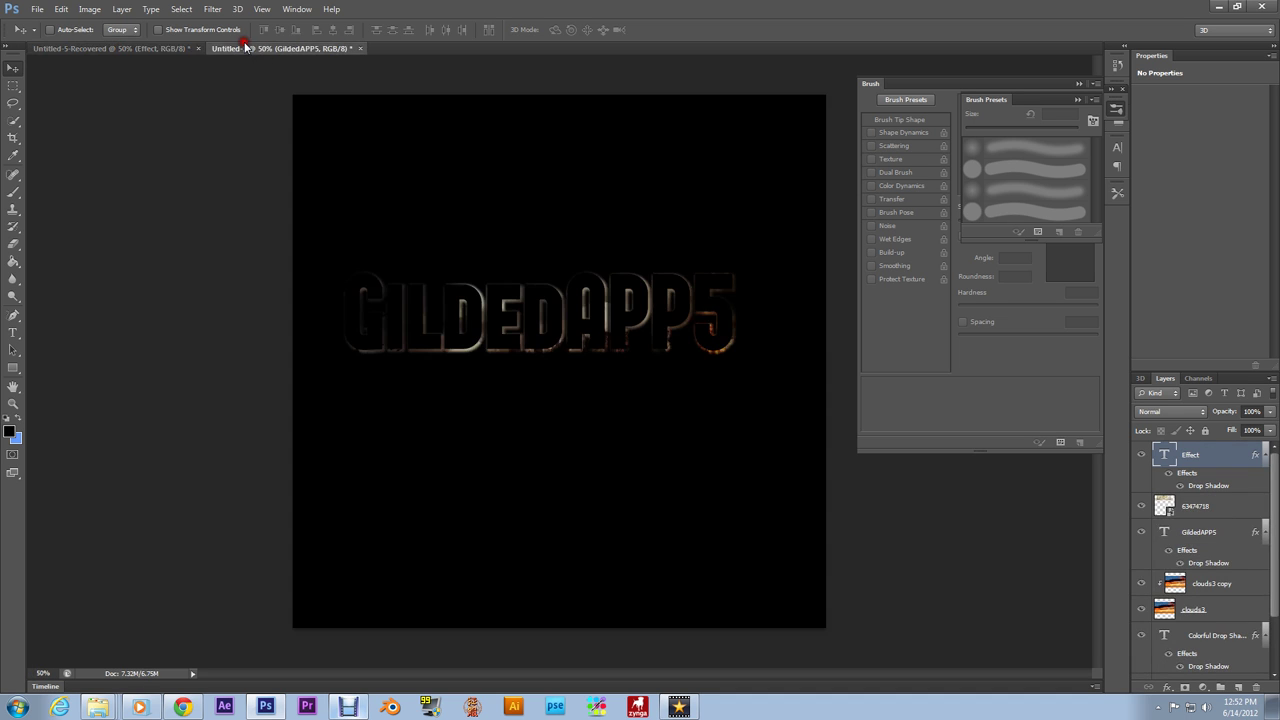
pyautogui.click(128, 45)
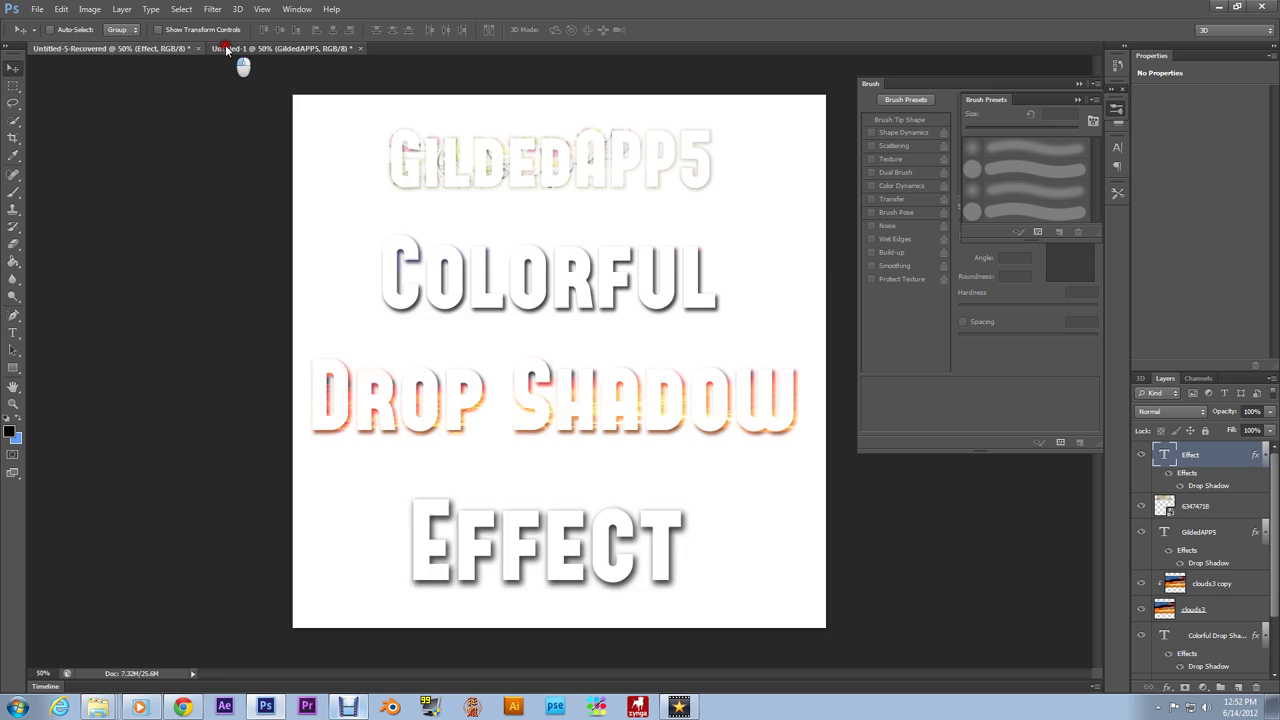
pyautogui.click(225, 46)
pyautogui.click(145, 48)
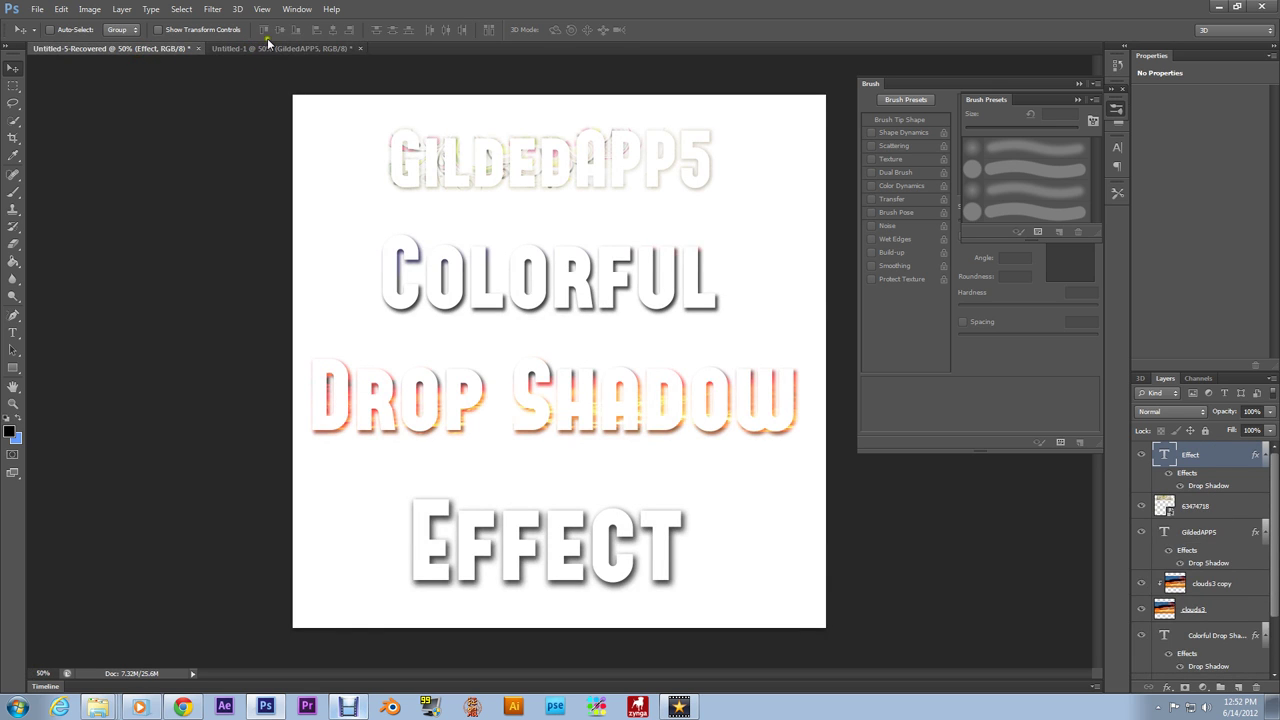
pyautogui.click(261, 47)
pyautogui.click(162, 48)
pyautogui.click(238, 46)
pyautogui.click(175, 48)
# Create a new blank document, Untitled-2, with the default settings.
pyautogui.click(40, 10)
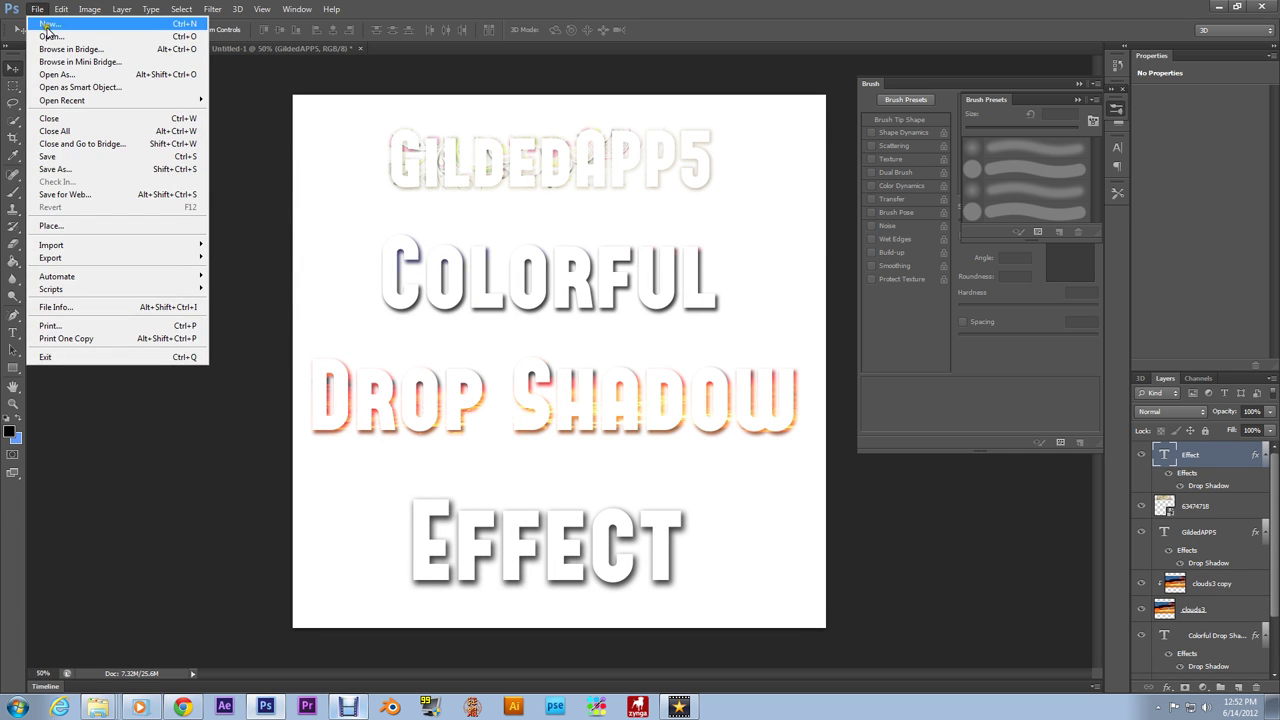
pyautogui.click(50, 36)
pyautogui.click(819, 135)
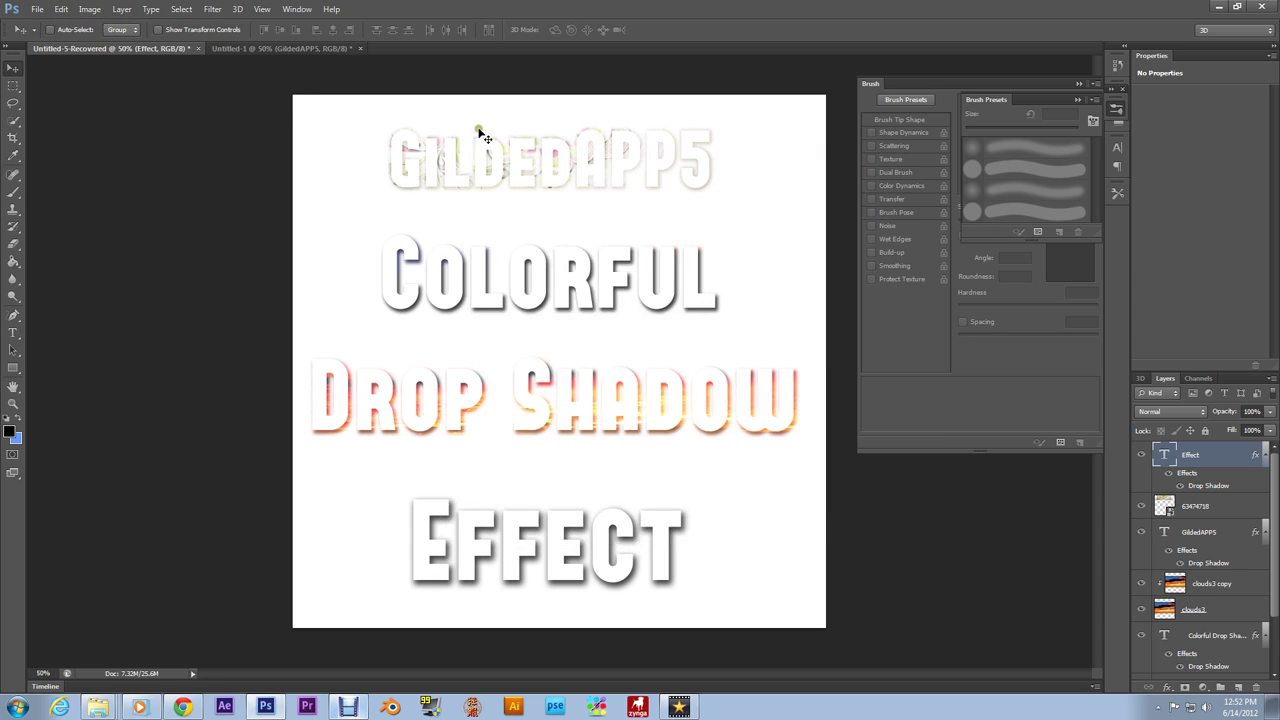
pyautogui.click(36, 9)
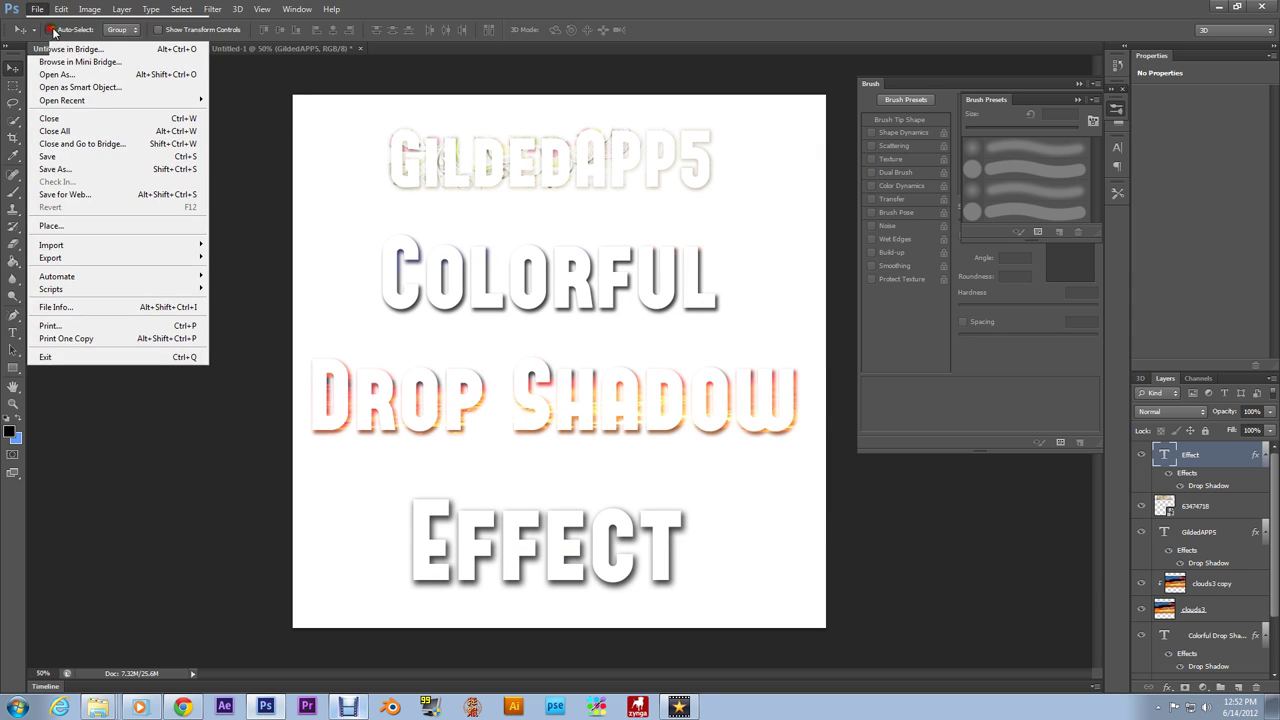
pyautogui.click(49, 23)
pyautogui.click(774, 186)
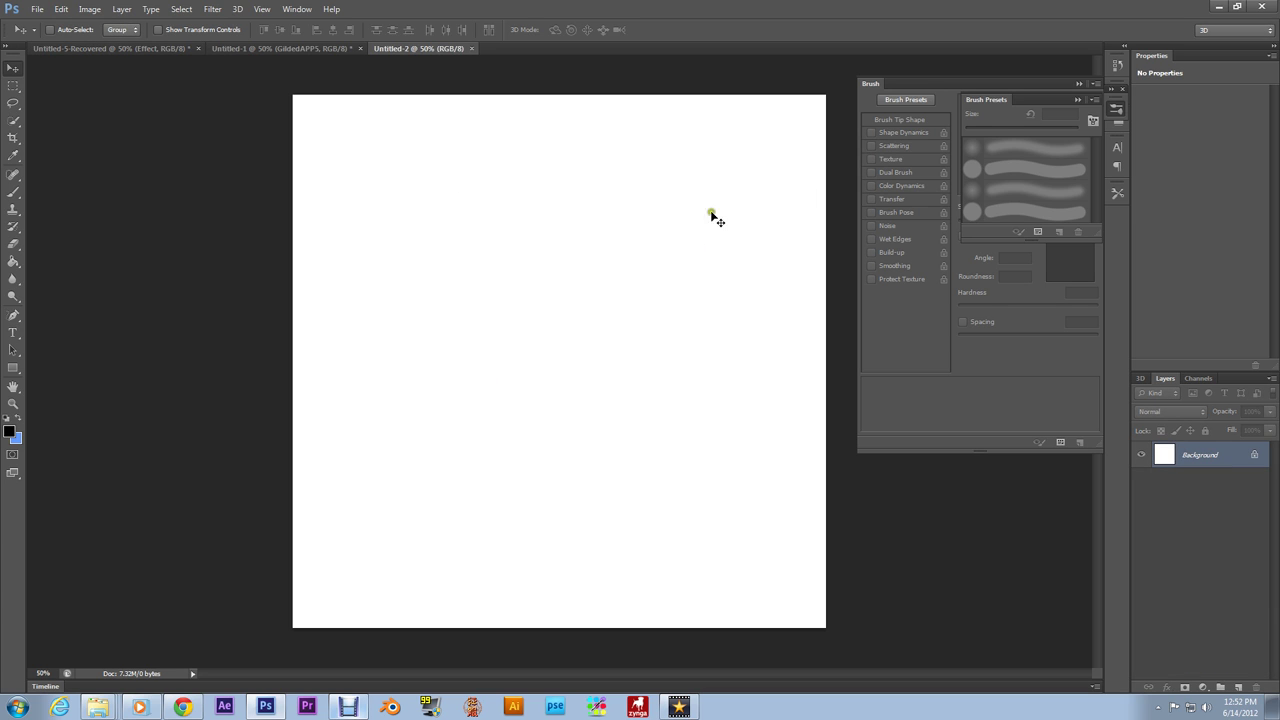
# Add a white (255,255,255) GildedAPP5 text layer on the canvas.
pyautogui.click(13, 332)
pyautogui.click(428, 30)
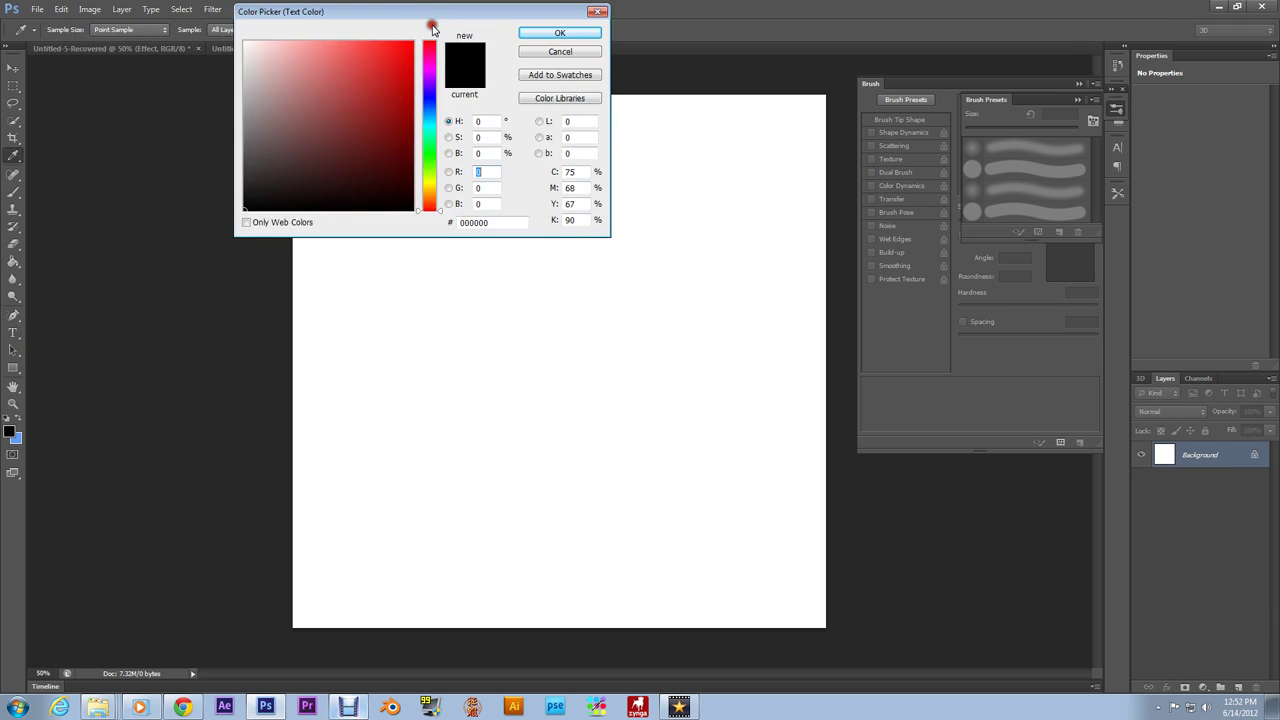
pyautogui.moveTo(338, 143); pyautogui.dragTo(234, 35)
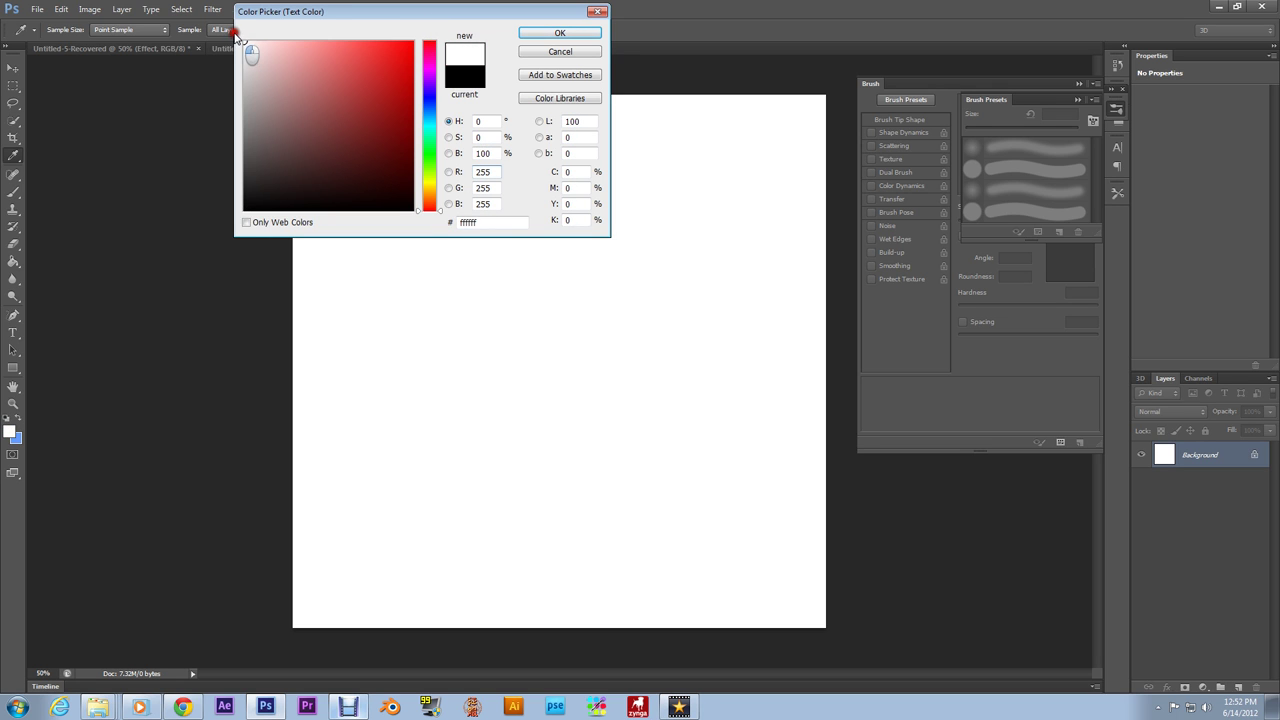
pyautogui.click(552, 34)
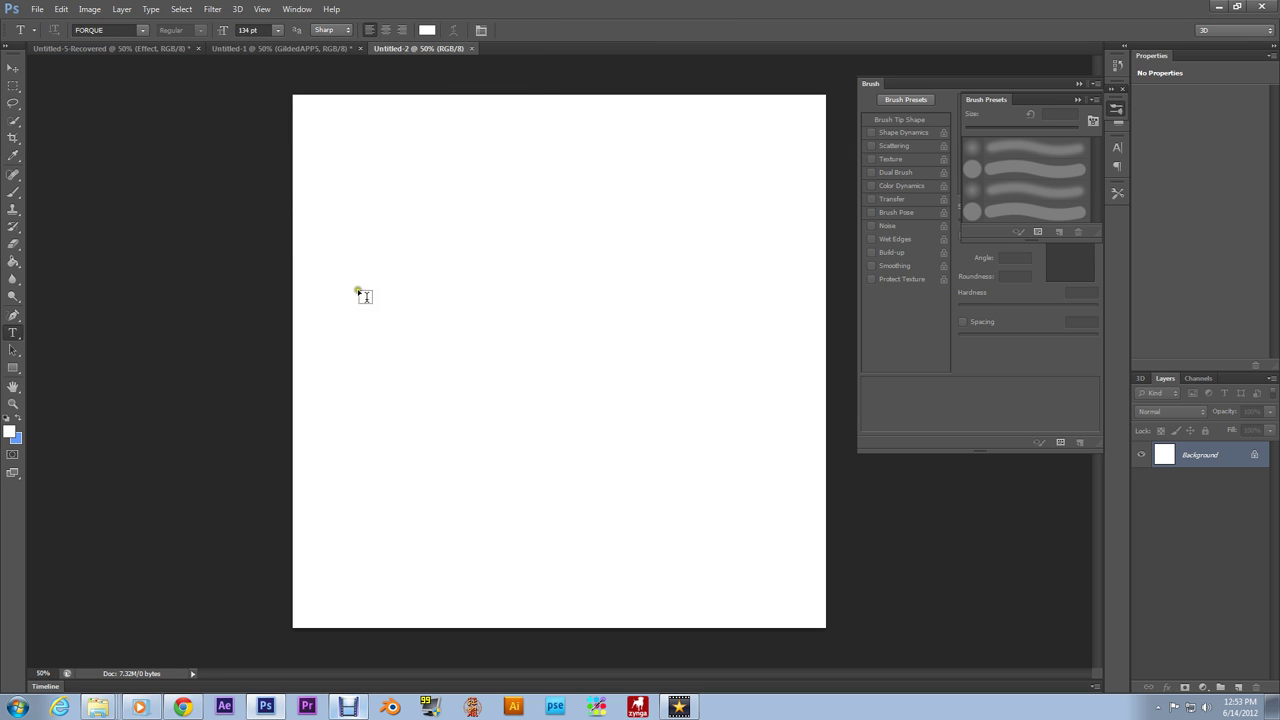
pyautogui.click(386, 322)
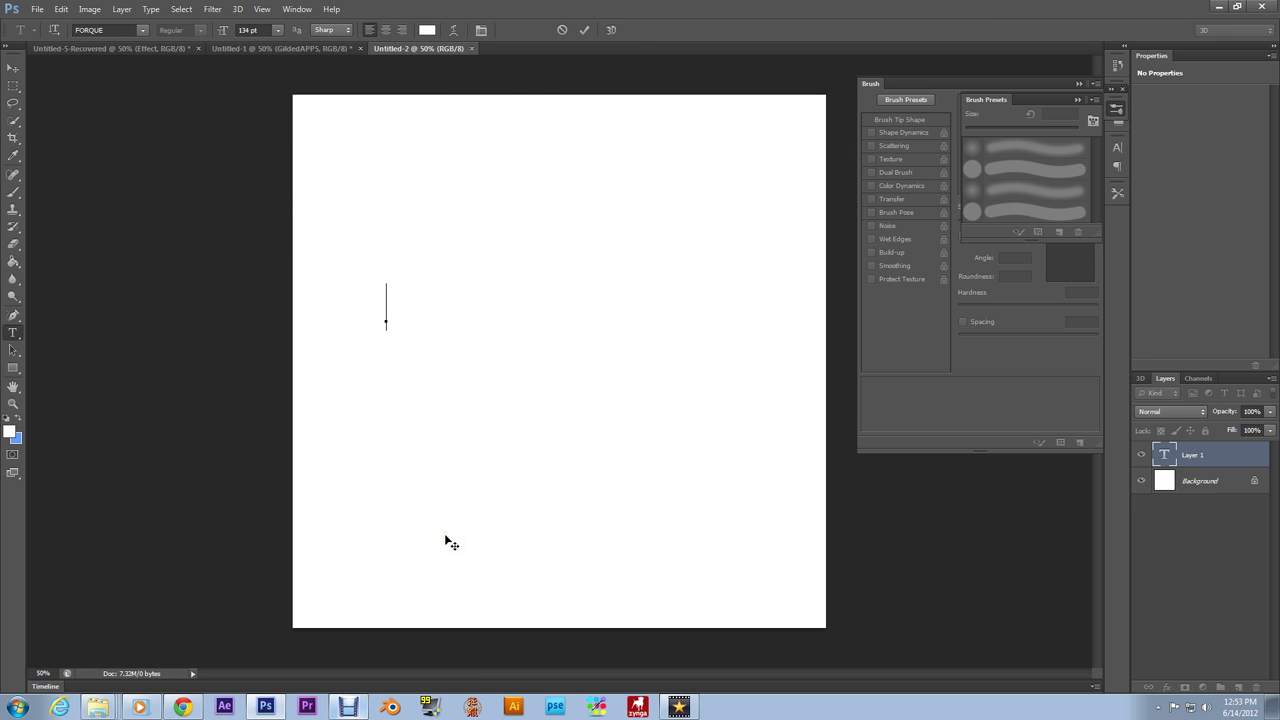
pyautogui.write('INI')
pyautogui.click(6, 70)
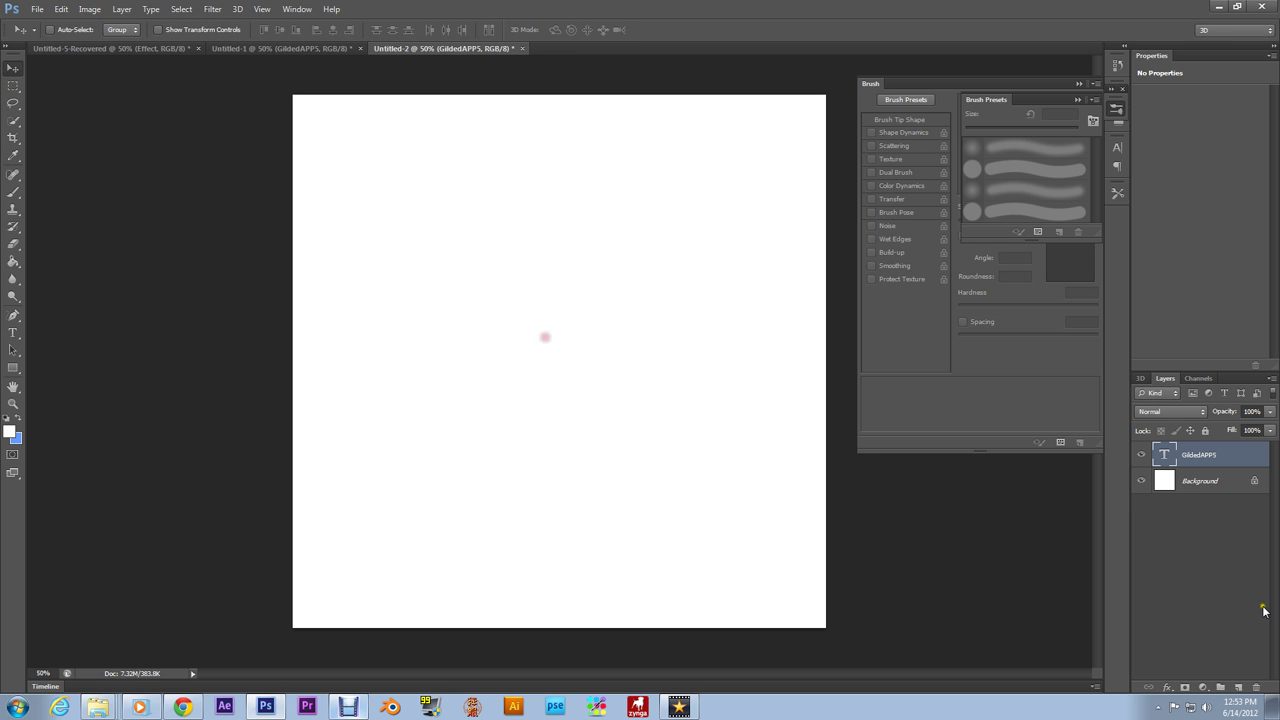
# Apply a Drop Shadow to the GildedAPP5 layer with its size raised from 5 to 10 px.
pyautogui.doubleClick(1252, 456)
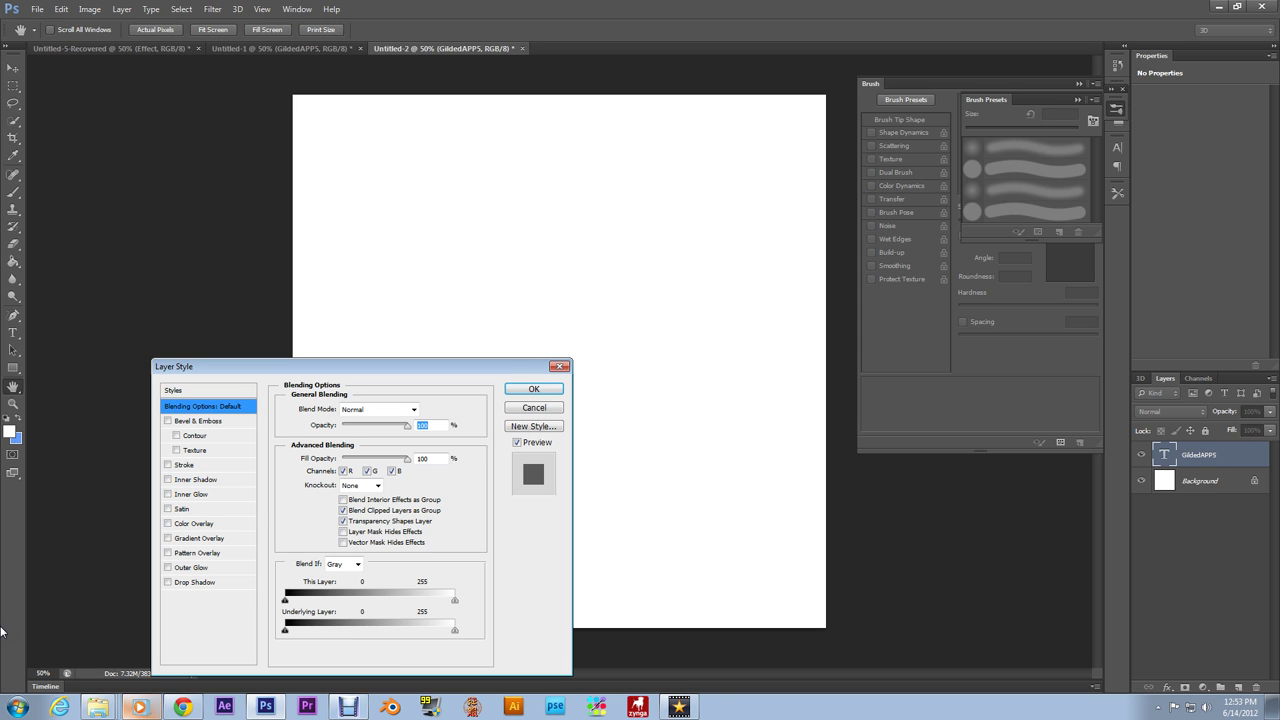
pyautogui.click(169, 584)
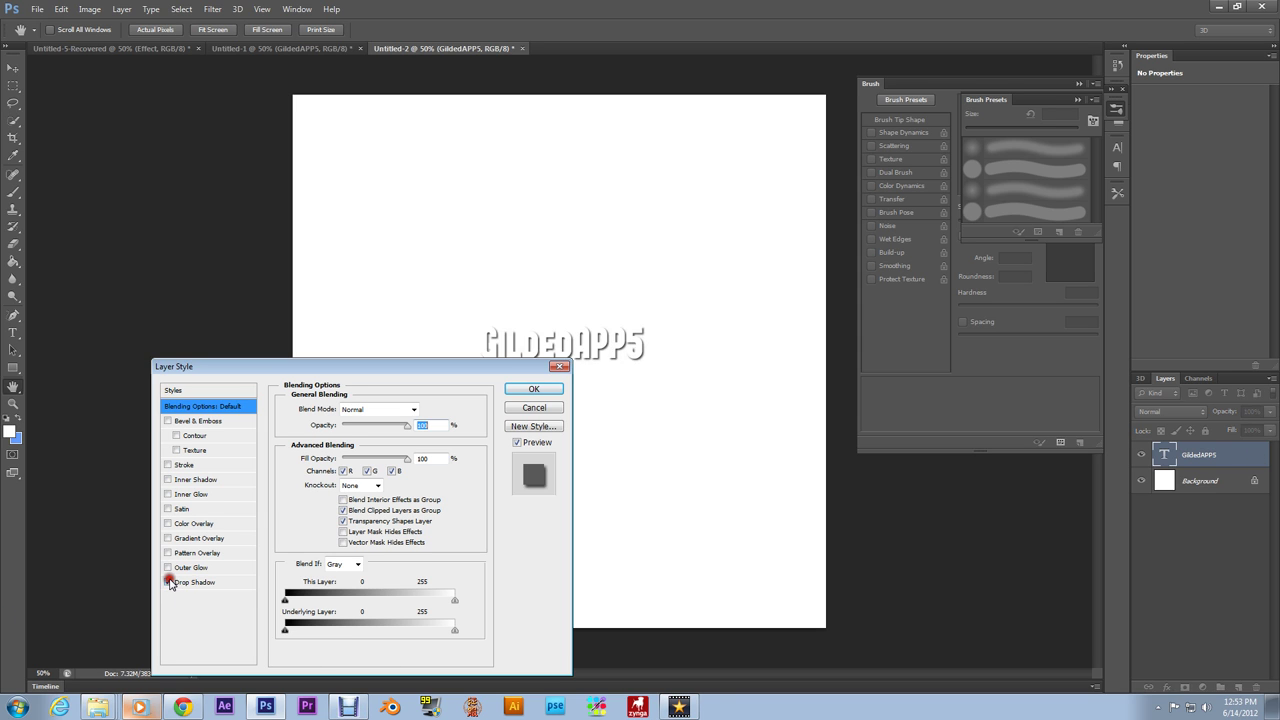
pyautogui.click(210, 585)
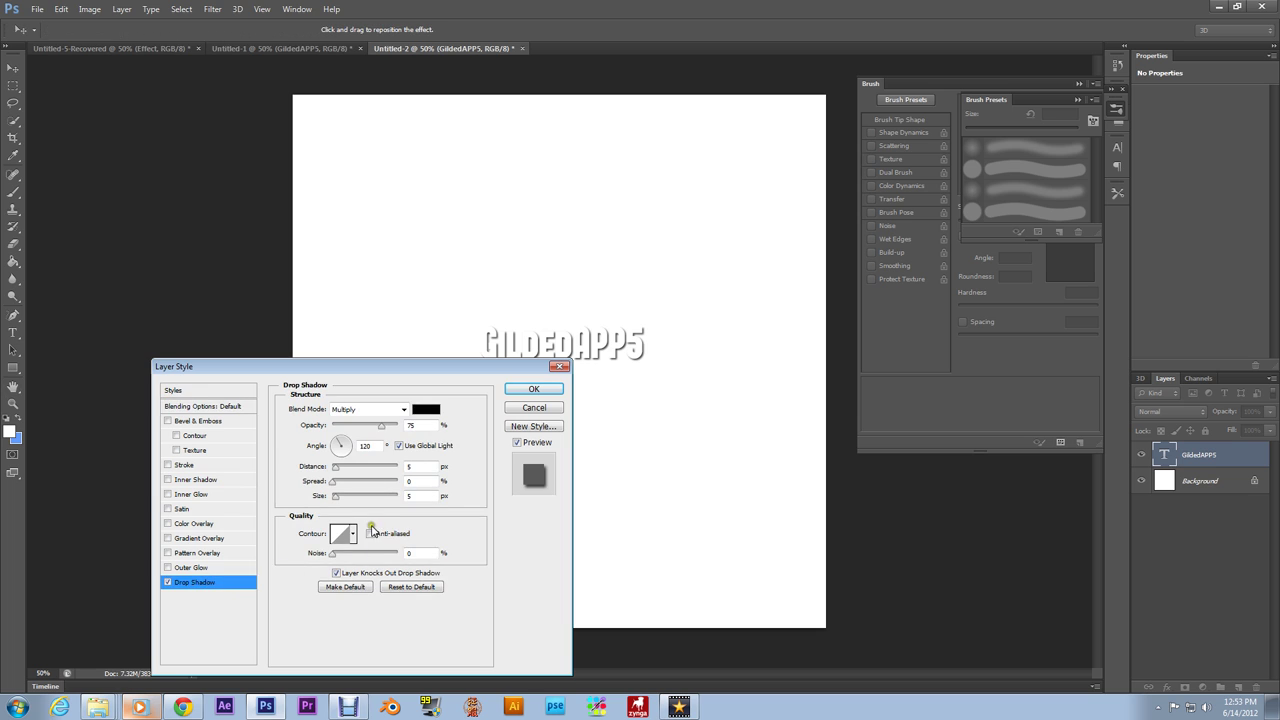
pyautogui.moveTo(336, 505); pyautogui.dragTo(340, 487)
pyautogui.click(534, 389)
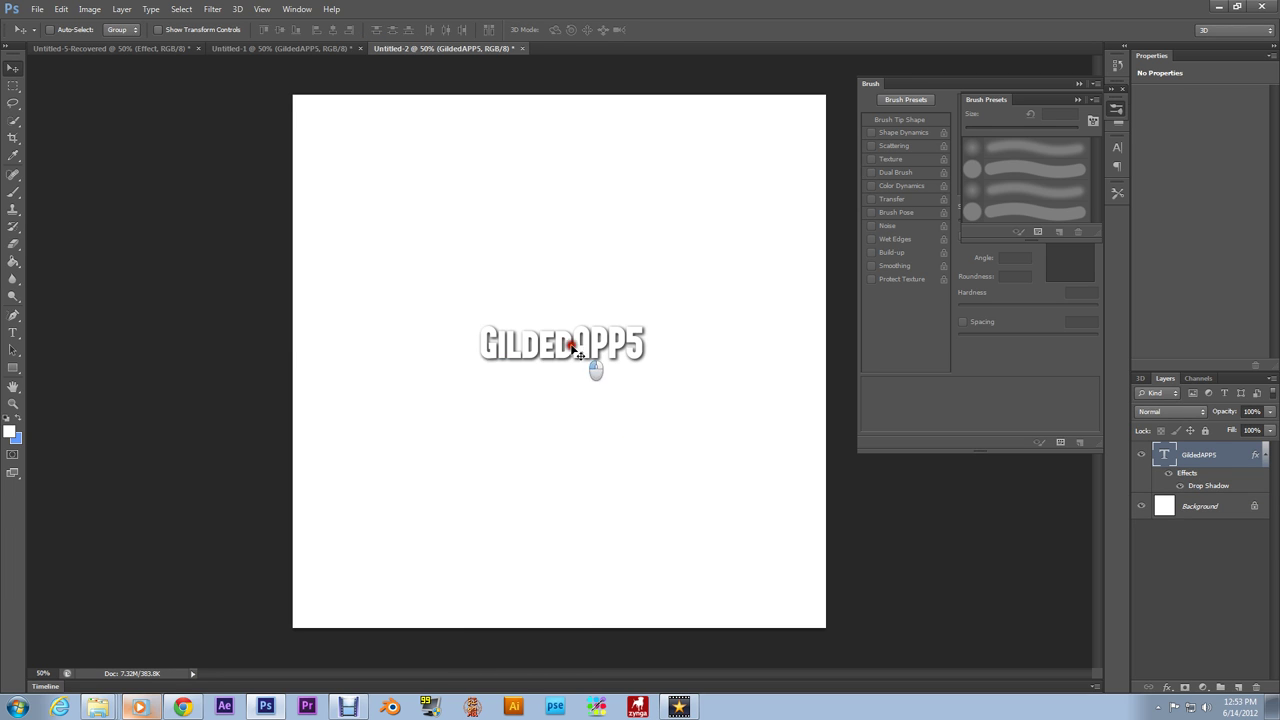
# Move and Free Transform the GildedAPP5 text to about 125%, centred just above the middle.
pyautogui.moveTo(574, 346); pyautogui.dragTo(547, 312)
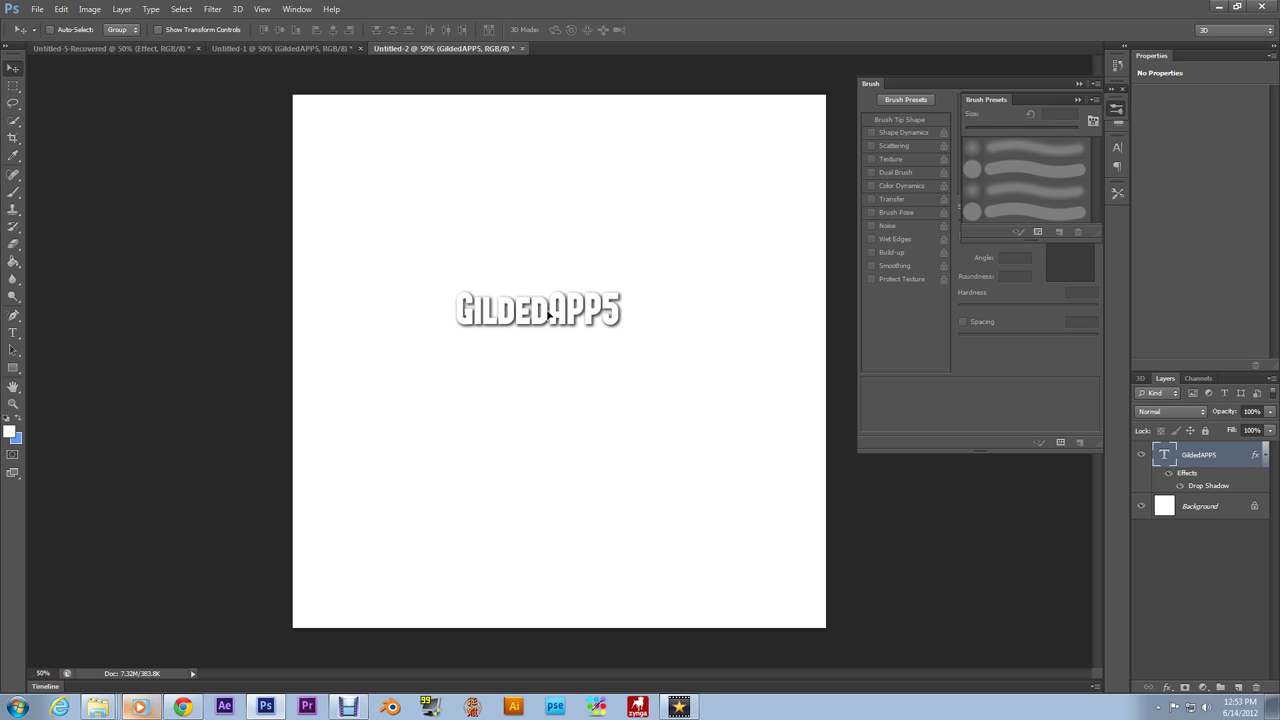
pyautogui.hotkey('ctrl', 't')
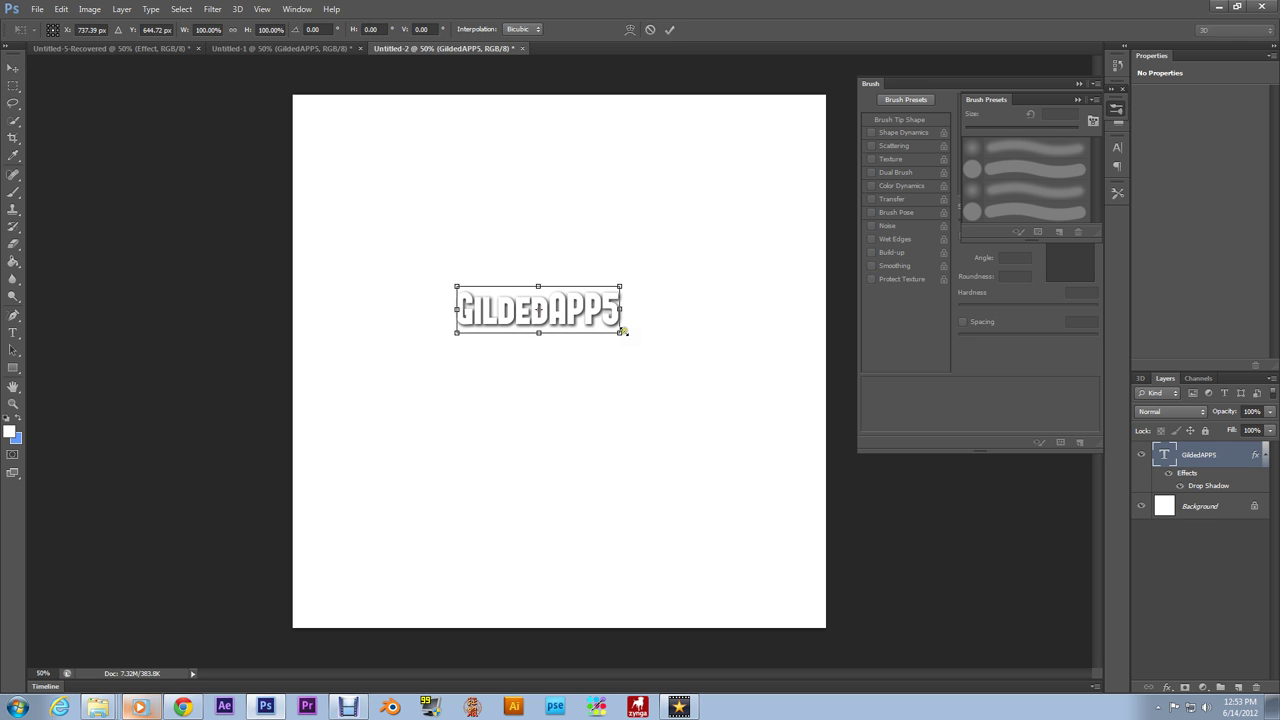
pyautogui.moveTo(621, 331); pyautogui.dragTo(780, 458)
pyautogui.moveTo(755, 318); pyautogui.dragTo(663, 308)
pyautogui.press('Return')
pyautogui.moveTo(530, 355); pyautogui.dragTo(517, 289)
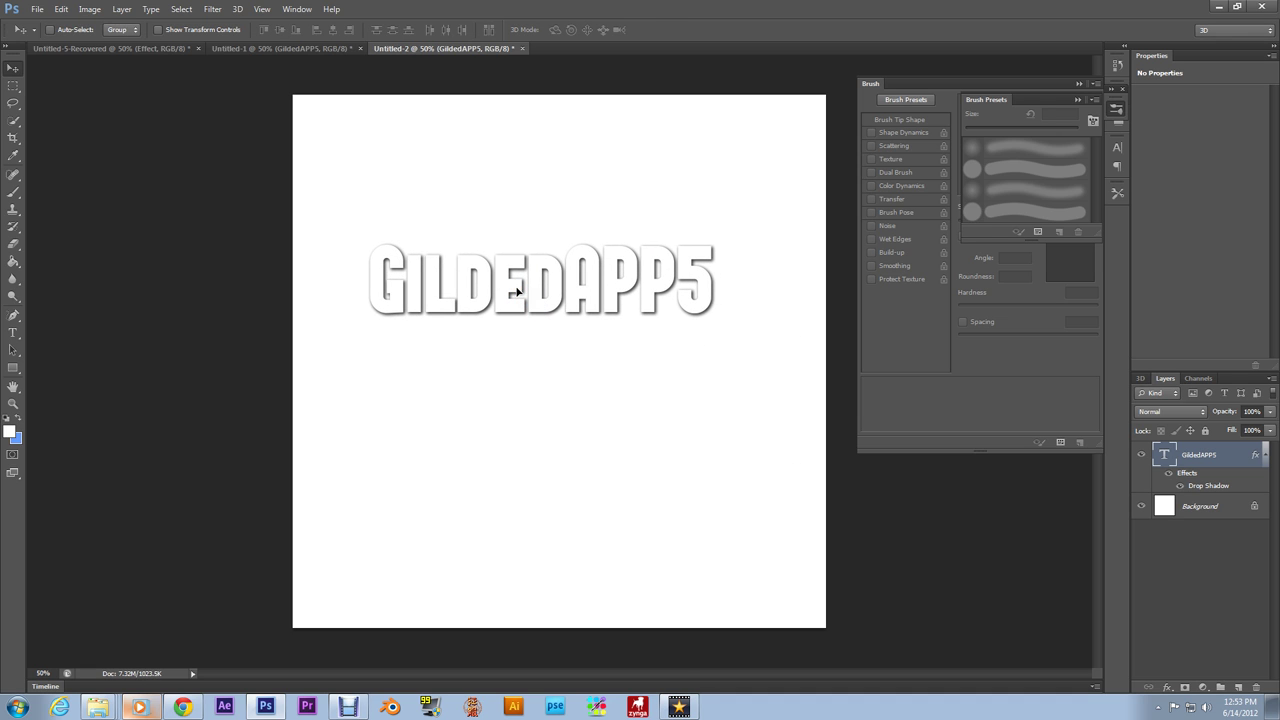
pyautogui.hotkey('ctrl', 't')
pyautogui.moveTo(715, 331); pyautogui.dragTo(790, 406)
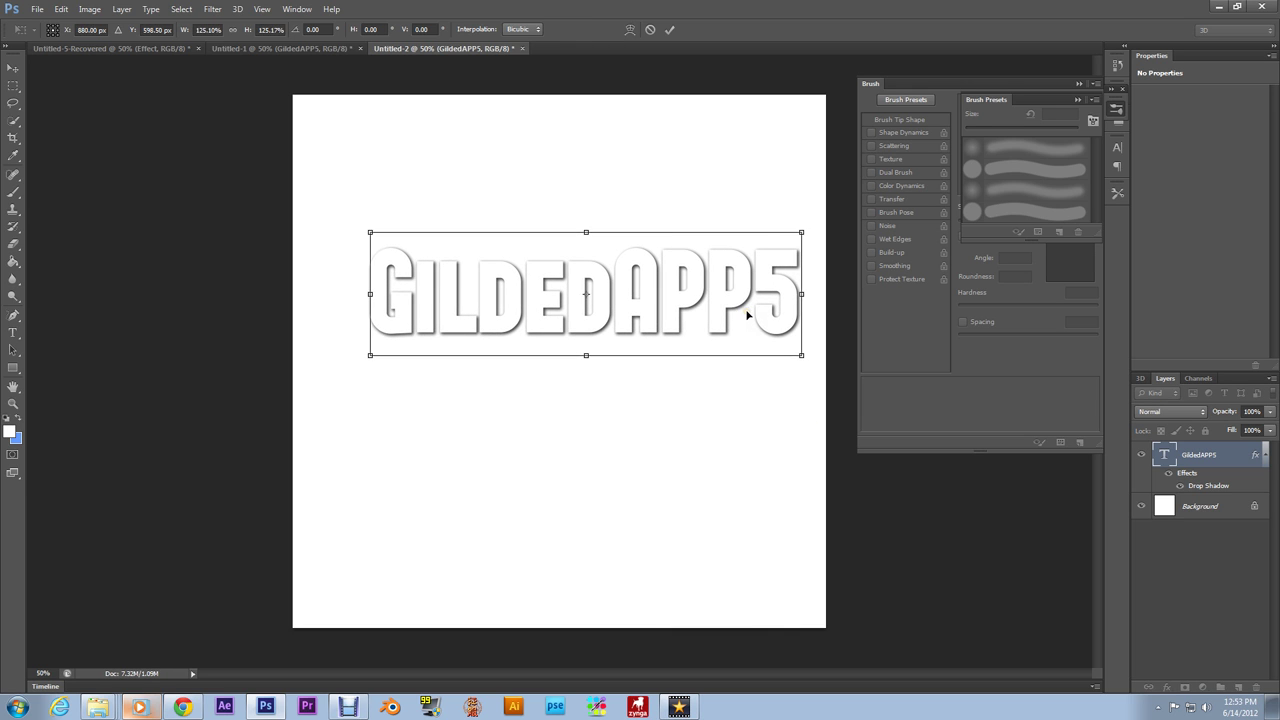
pyautogui.press('Return')
pyautogui.moveTo(747, 315); pyautogui.dragTo(718, 327)
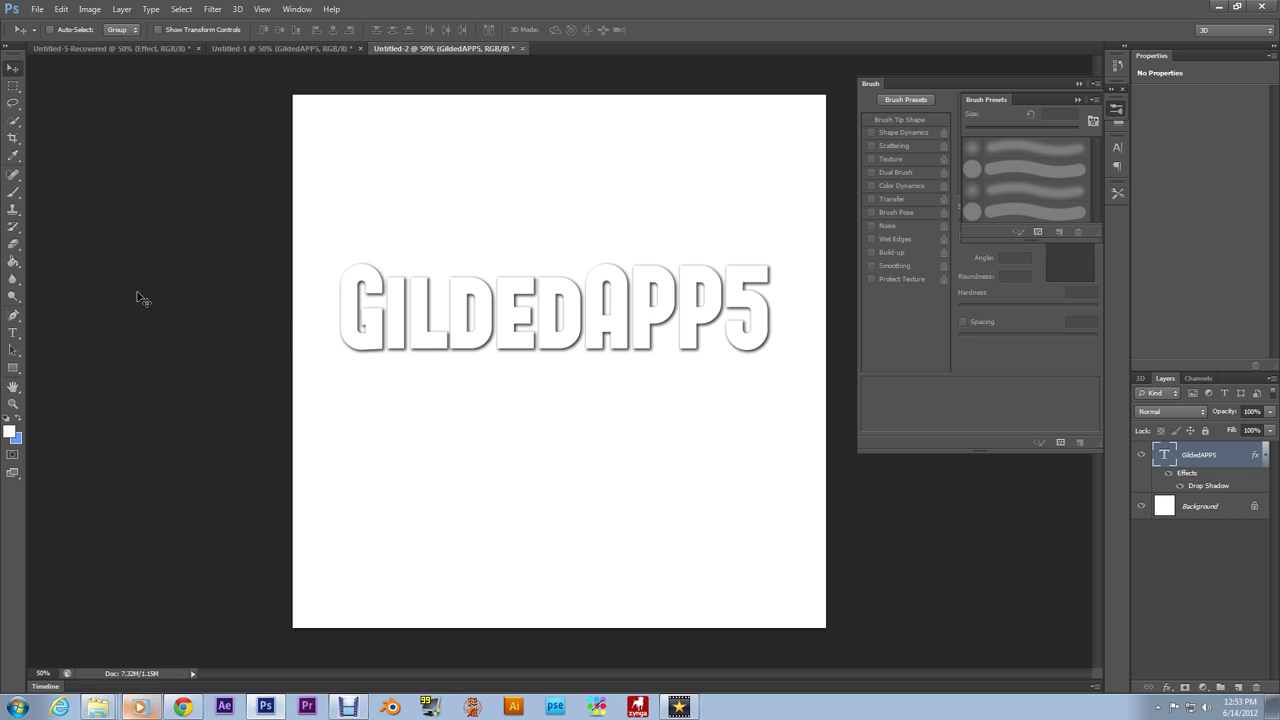
# Place the Night_Sky cloud image into the document with File > Place.
pyautogui.click(36, 10)
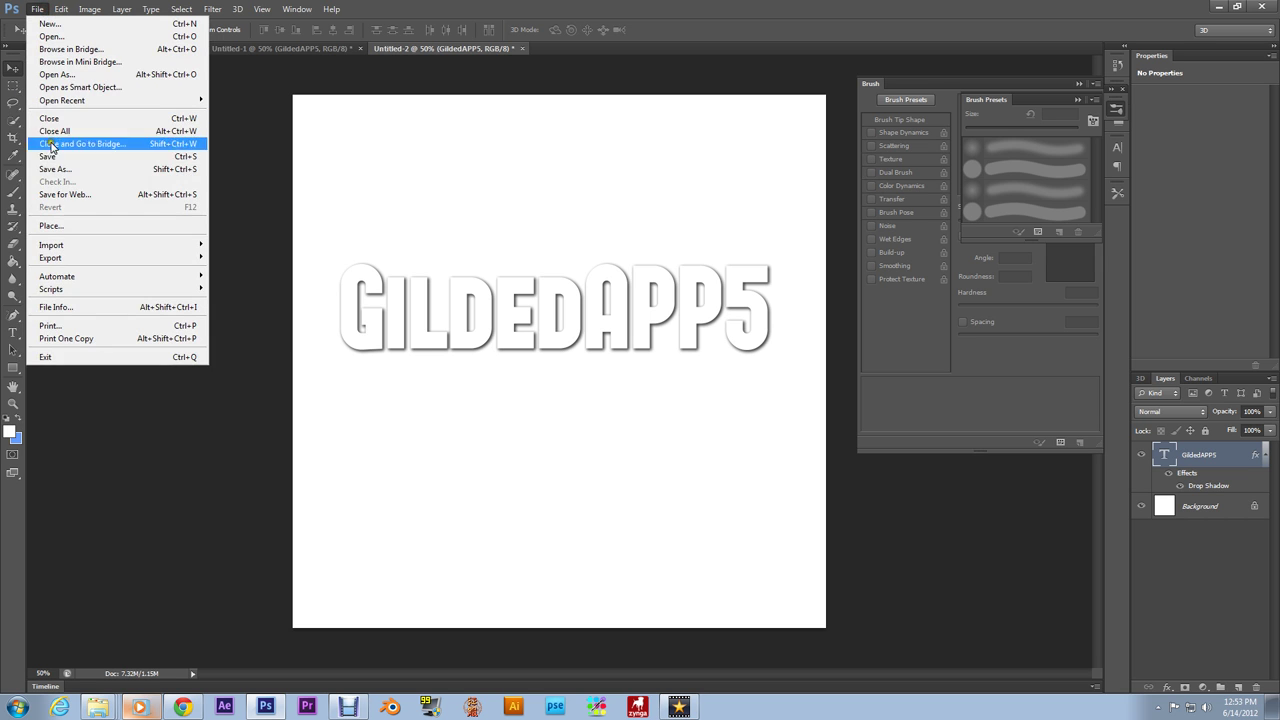
pyautogui.click(52, 225)
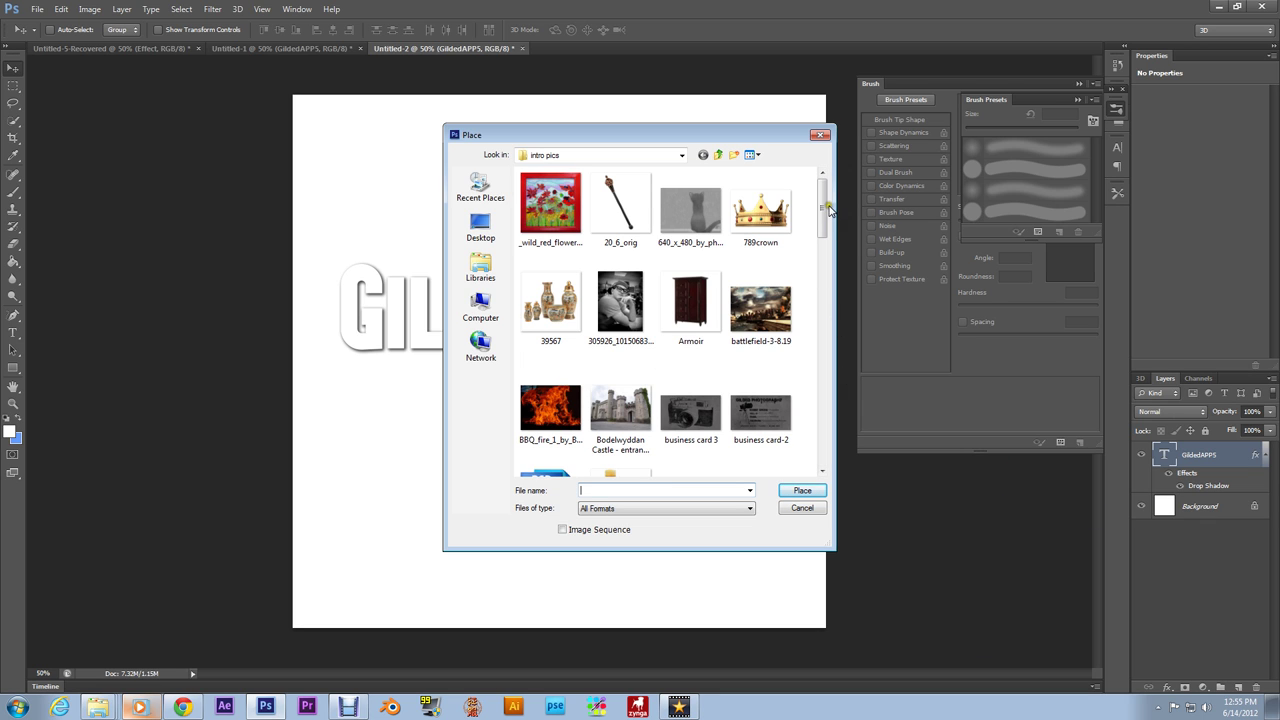
pyautogui.moveTo(828, 208); pyautogui.dragTo(846, 365)
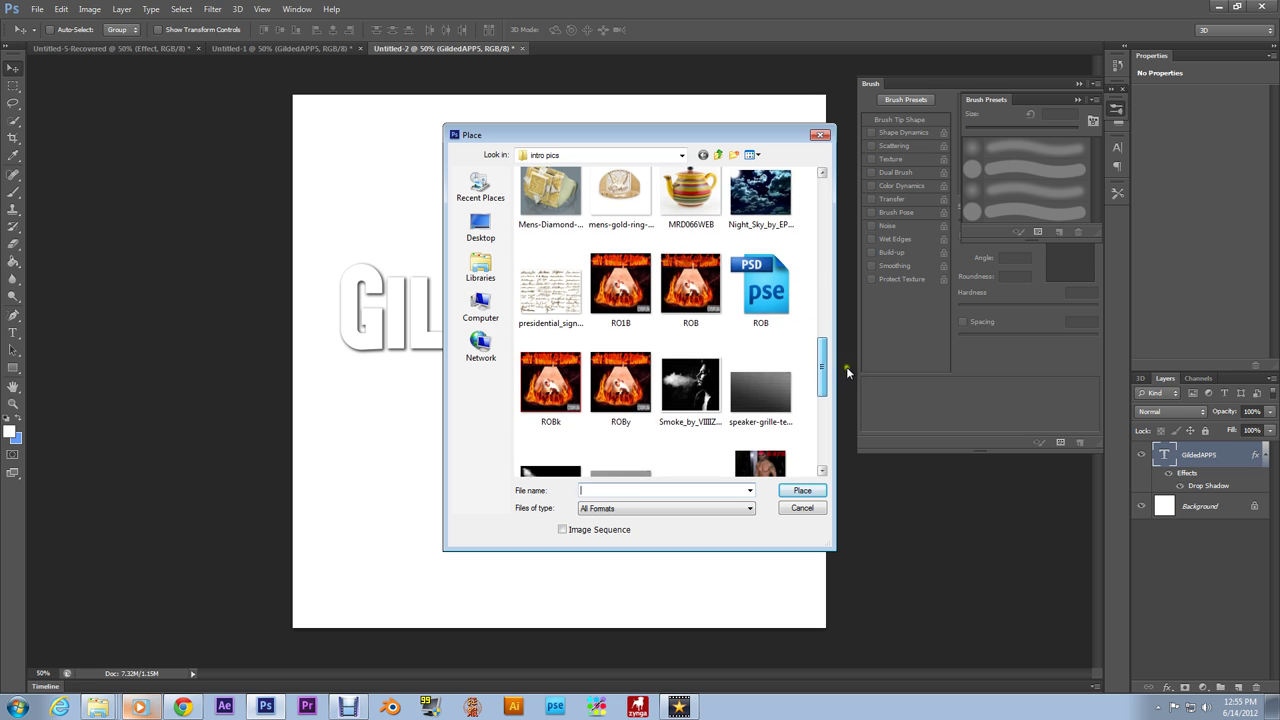
pyautogui.doubleClick(781, 205)
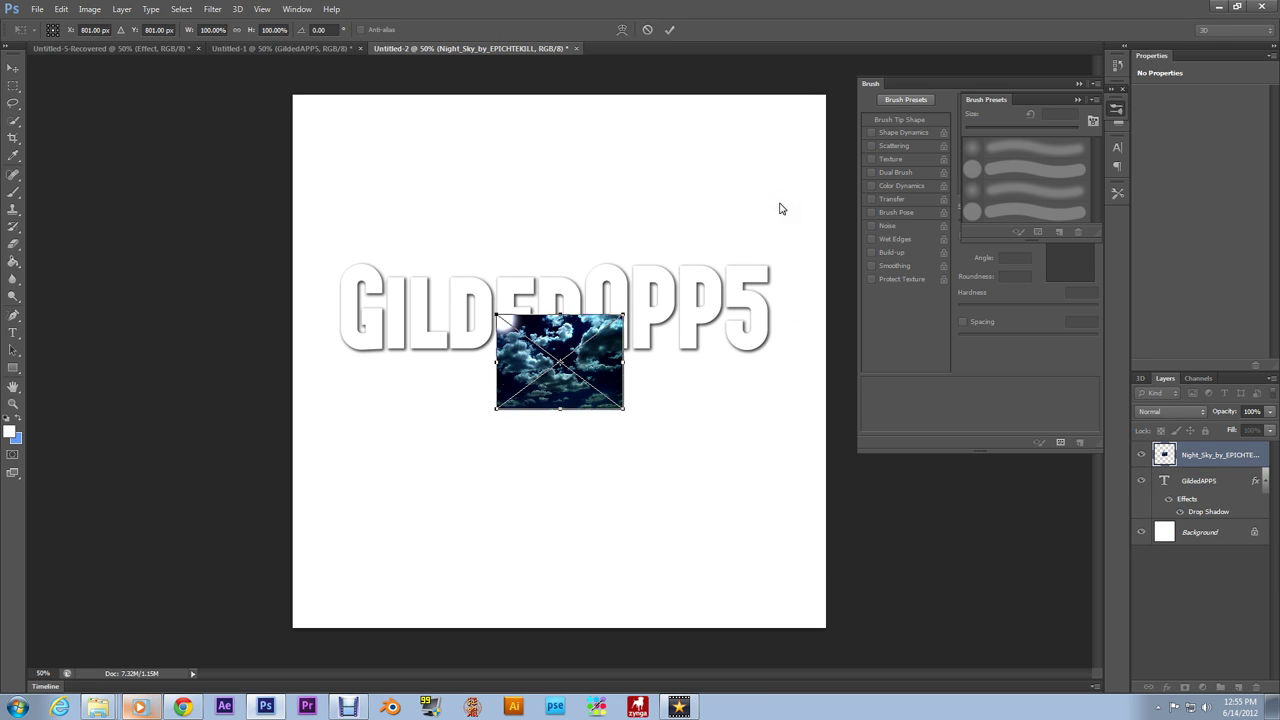
# Stretch the Night_Sky image over the text to about 394% by 319% and commit.
pyautogui.moveTo(549, 378); pyautogui.dragTo(543, 327)
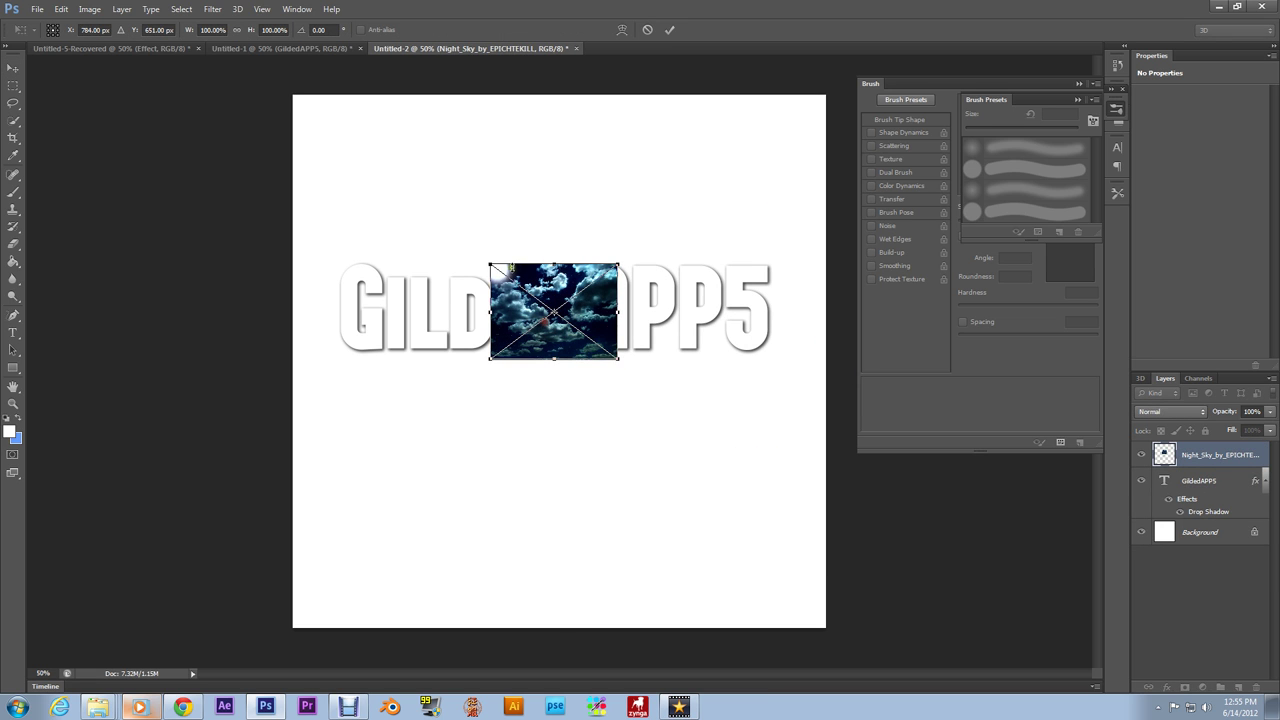
pyautogui.moveTo(491, 266); pyautogui.dragTo(300, 234)
pyautogui.moveTo(619, 296); pyautogui.dragTo(806, 302)
pyautogui.moveTo(532, 359); pyautogui.dragTo(549, 440)
pyautogui.moveTo(548, 232); pyautogui.dragTo(551, 163)
pyautogui.moveTo(551, 439); pyautogui.dragTo(555, 465)
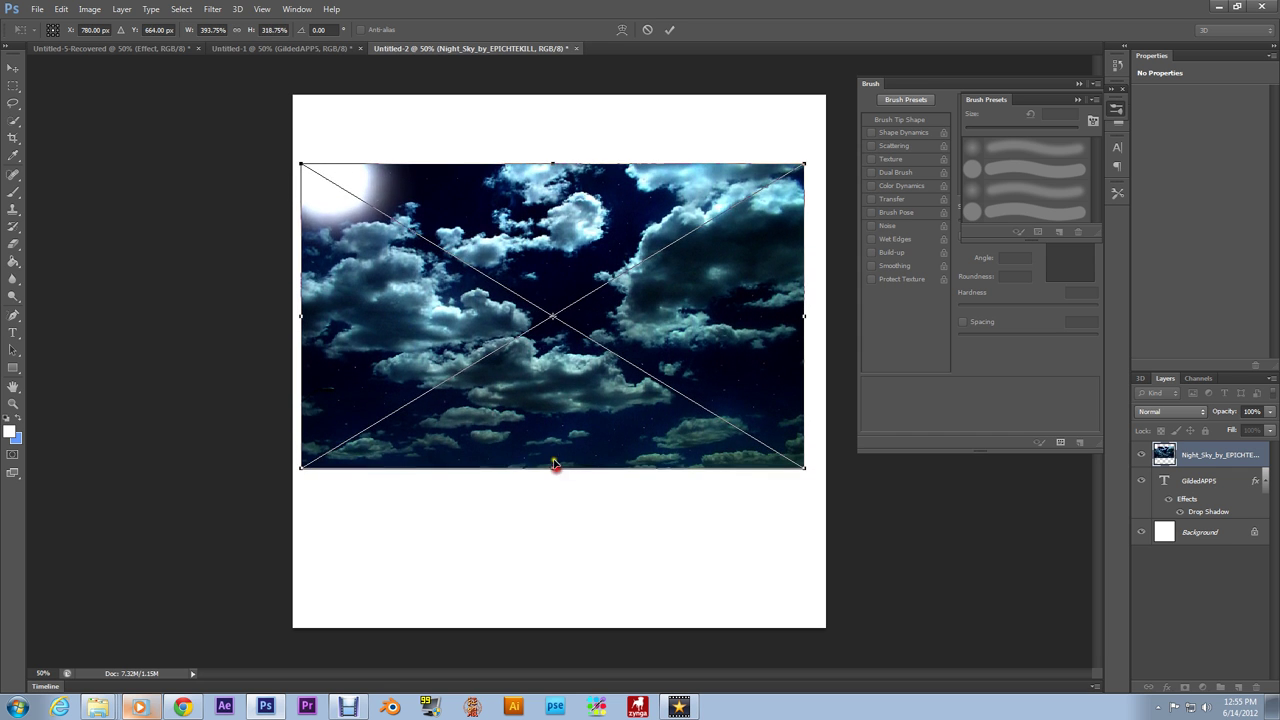
pyautogui.press('Return')
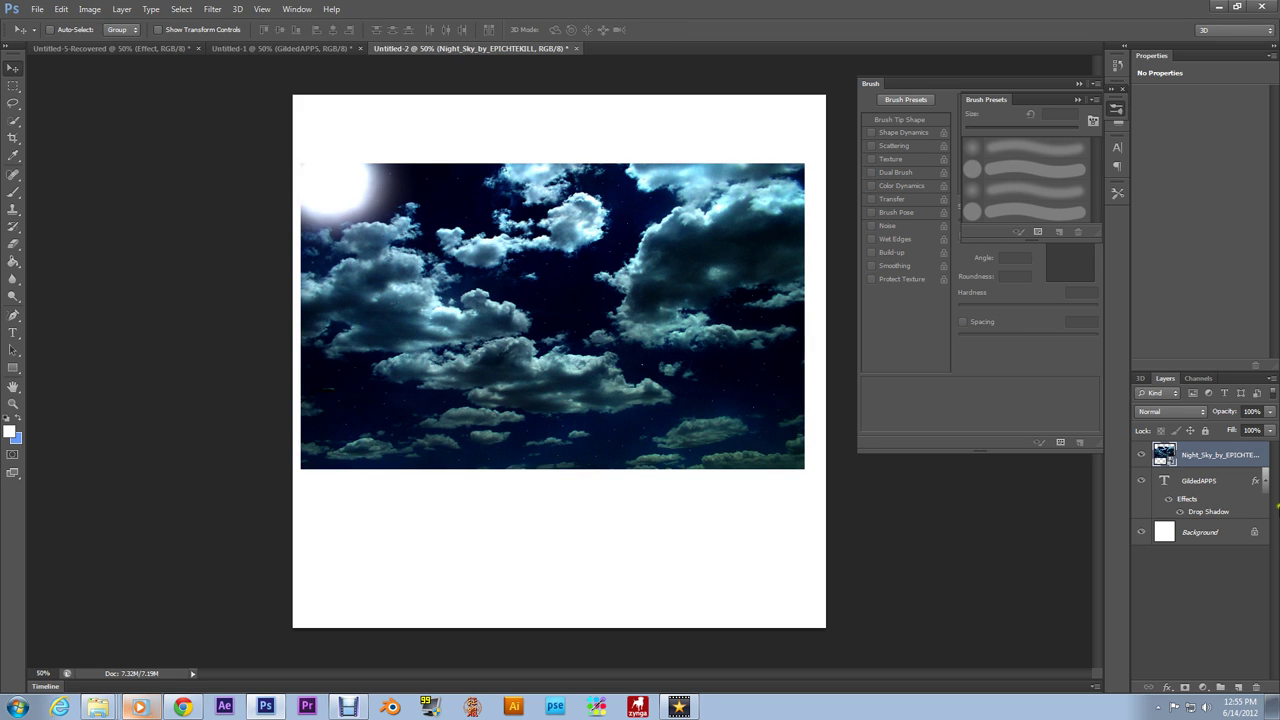
# Set the Night_Sky layer's blend mode to Screen so the white text reappears.
pyautogui.click(1158, 413)
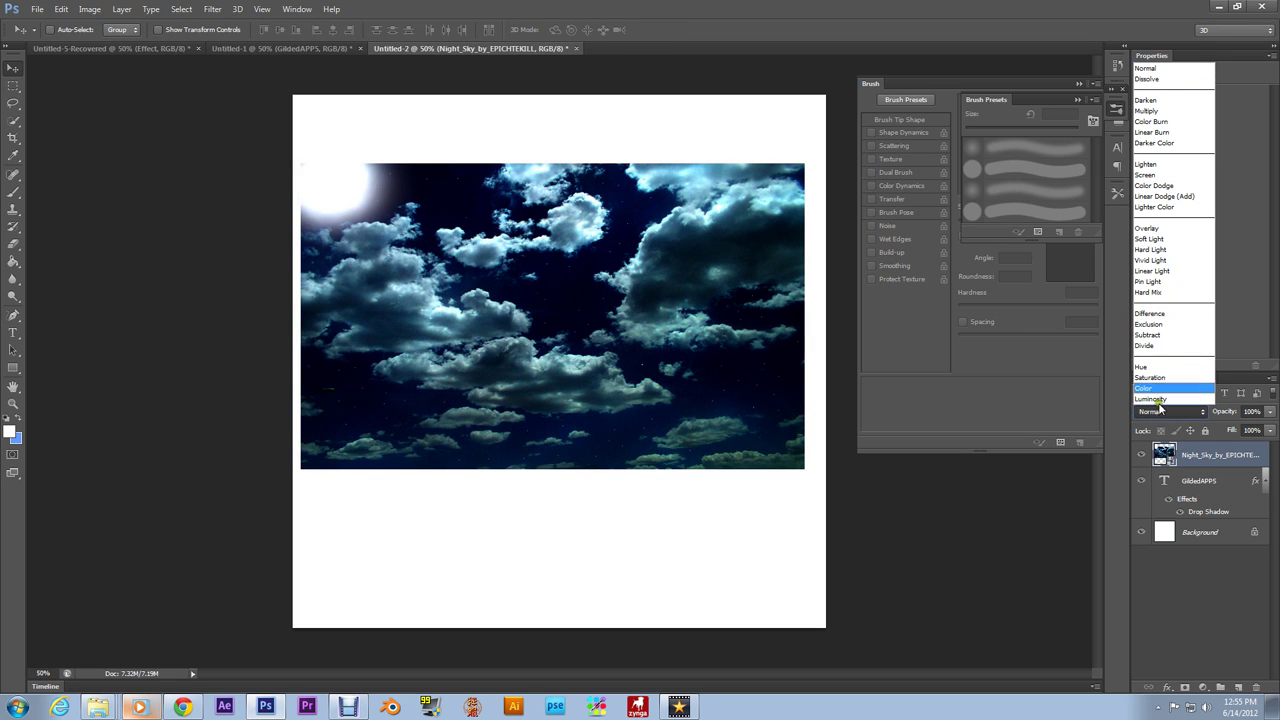
pyautogui.click(1162, 175)
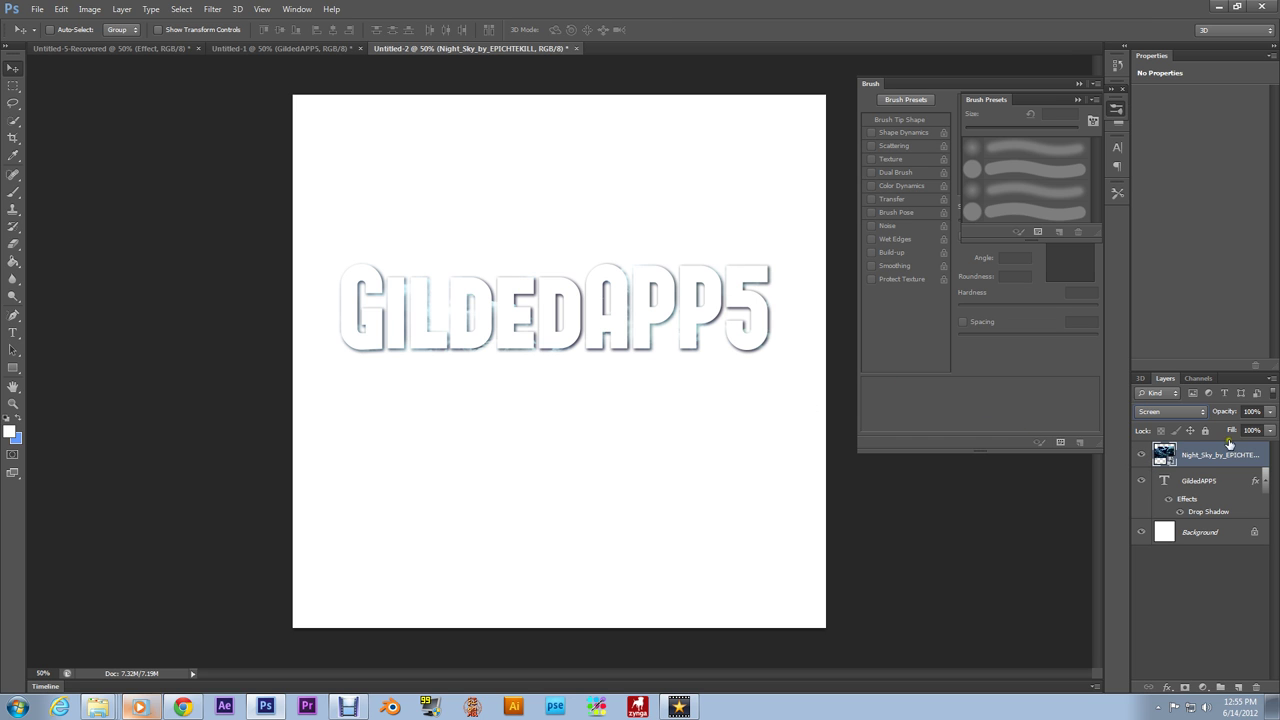
pyautogui.doubleClick(1240, 482)
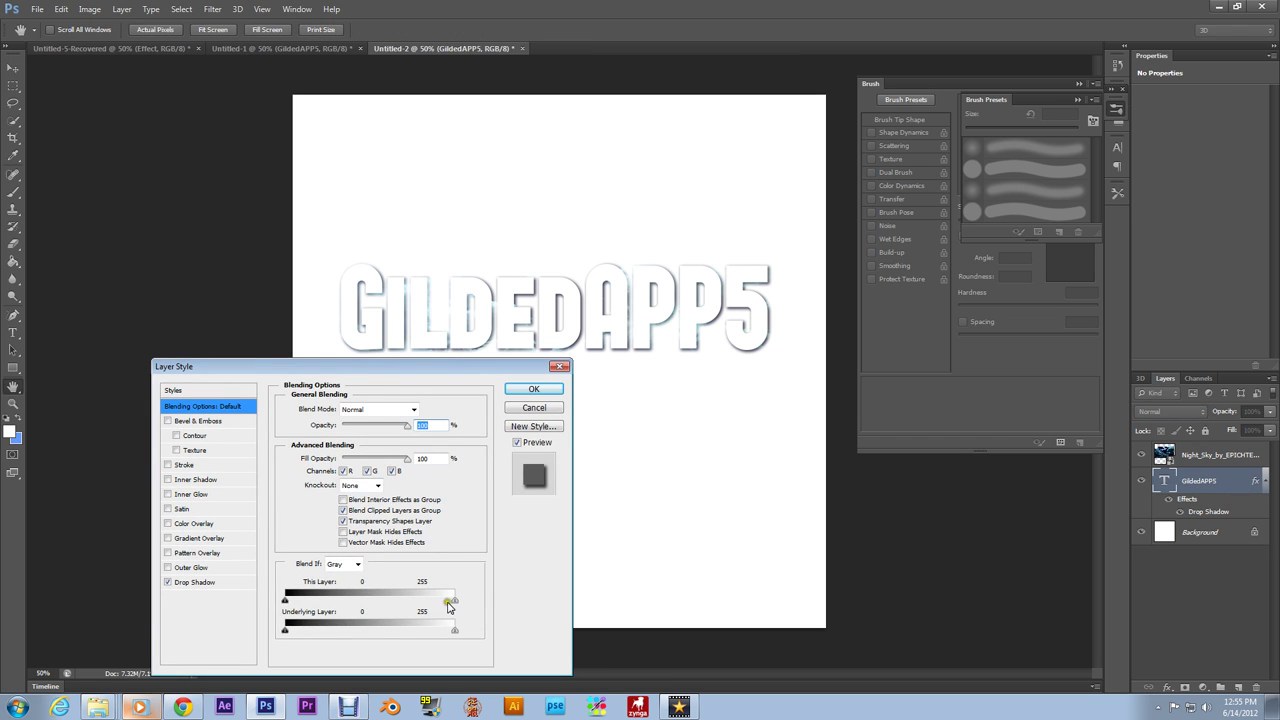
# Change the drop shadow to 9 px distance, 18% spread and a smaller size.
pyautogui.click(170, 587)
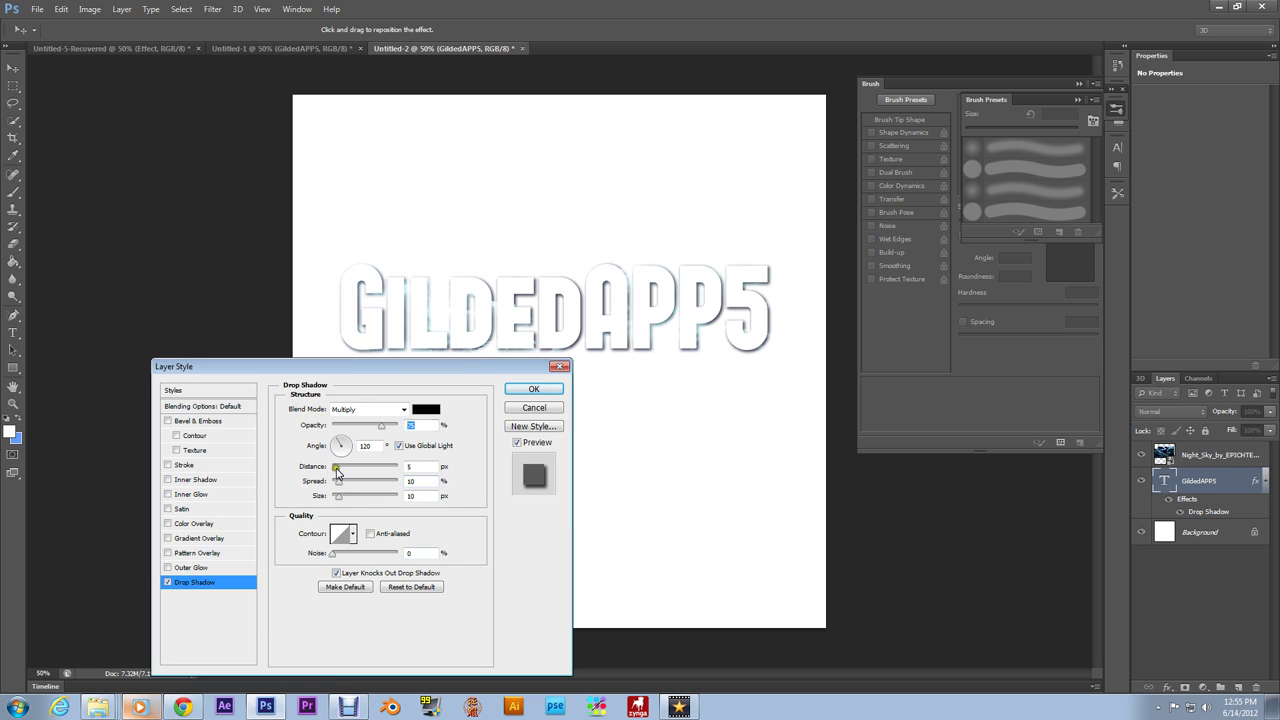
pyautogui.moveTo(342, 468); pyautogui.dragTo(340, 502)
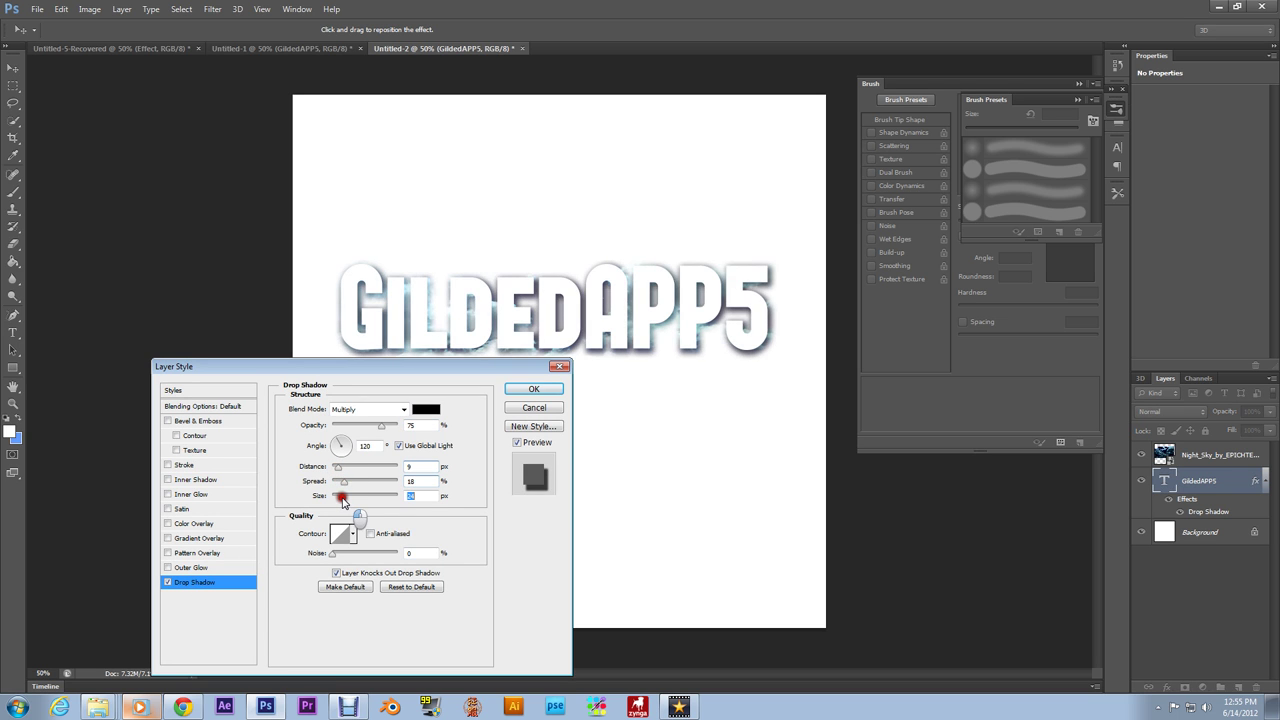
pyautogui.moveTo(341, 500); pyautogui.dragTo(338, 497)
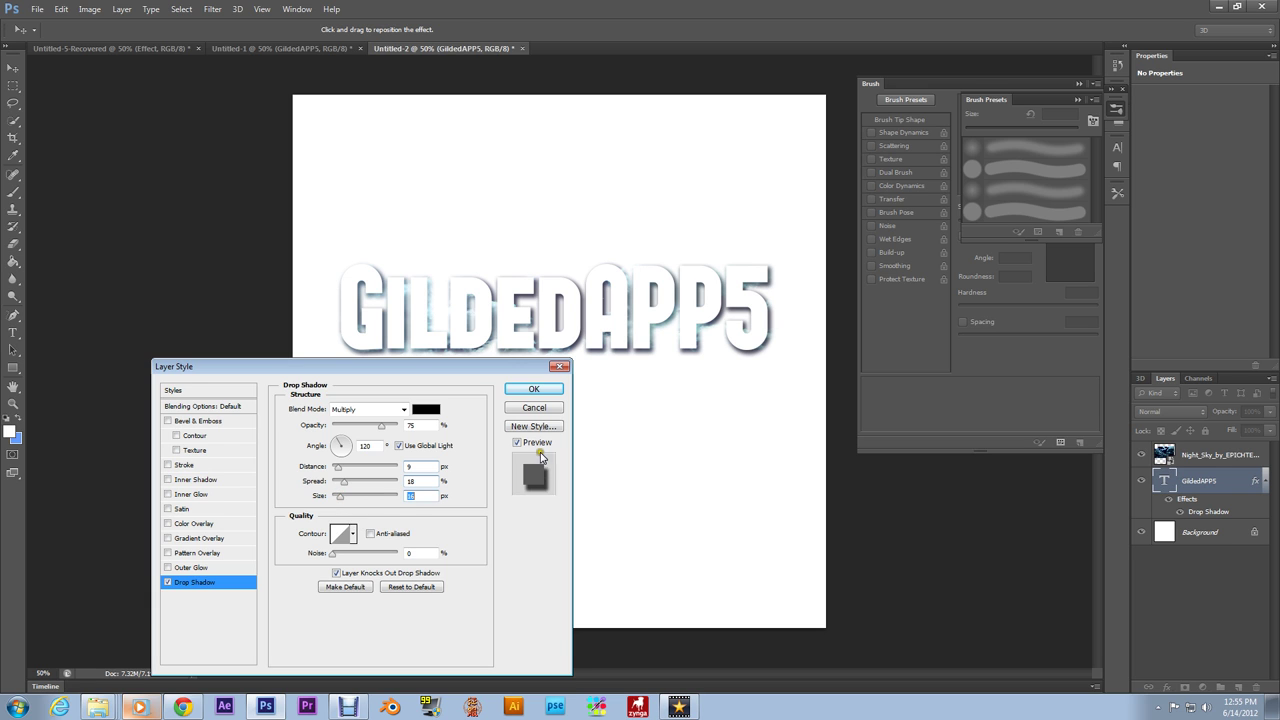
pyautogui.click(534, 390)
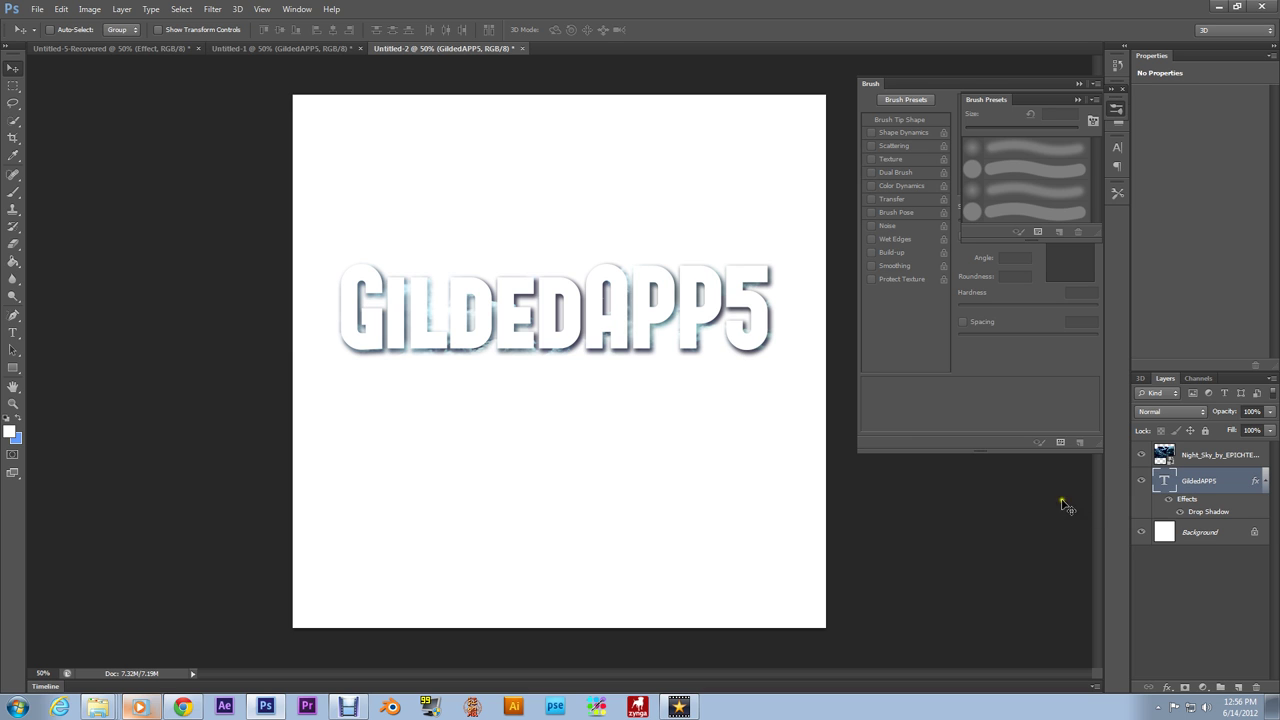
# Reset colours to black and white and paint-bucket fill the Background layer black.
pyautogui.click(1216, 533)
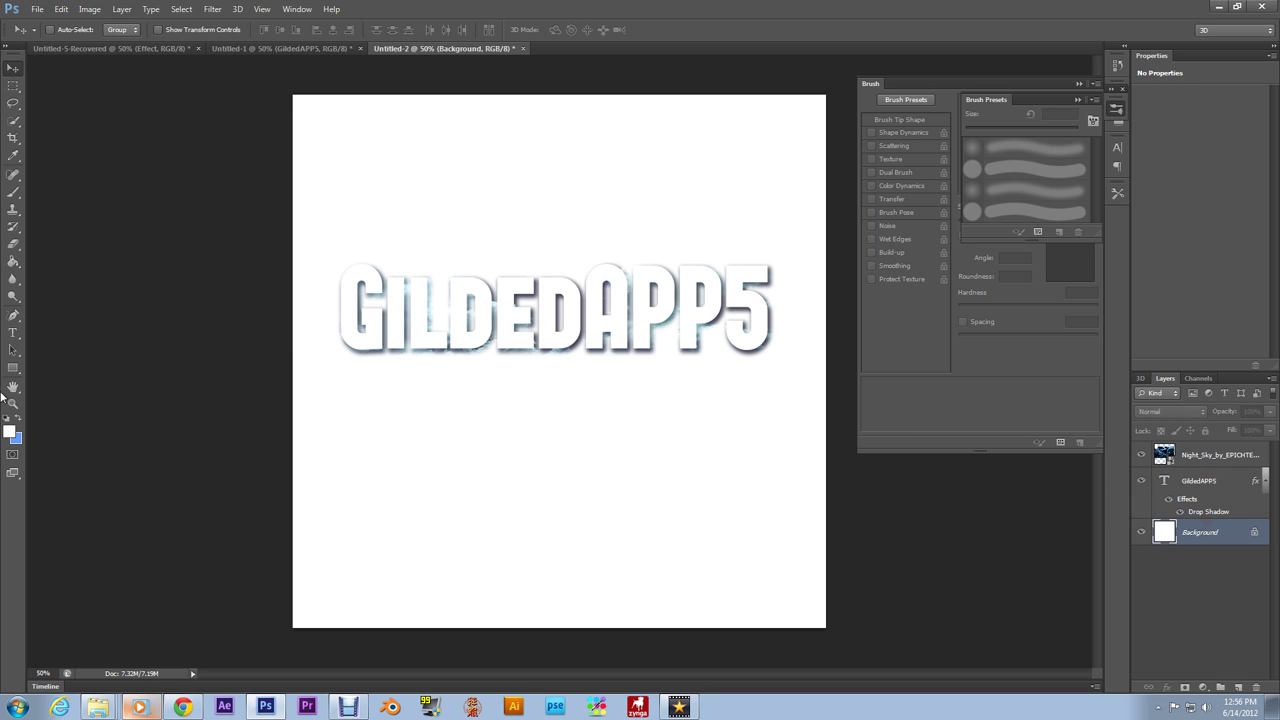
pyautogui.click(13, 403)
pyautogui.click(8, 418)
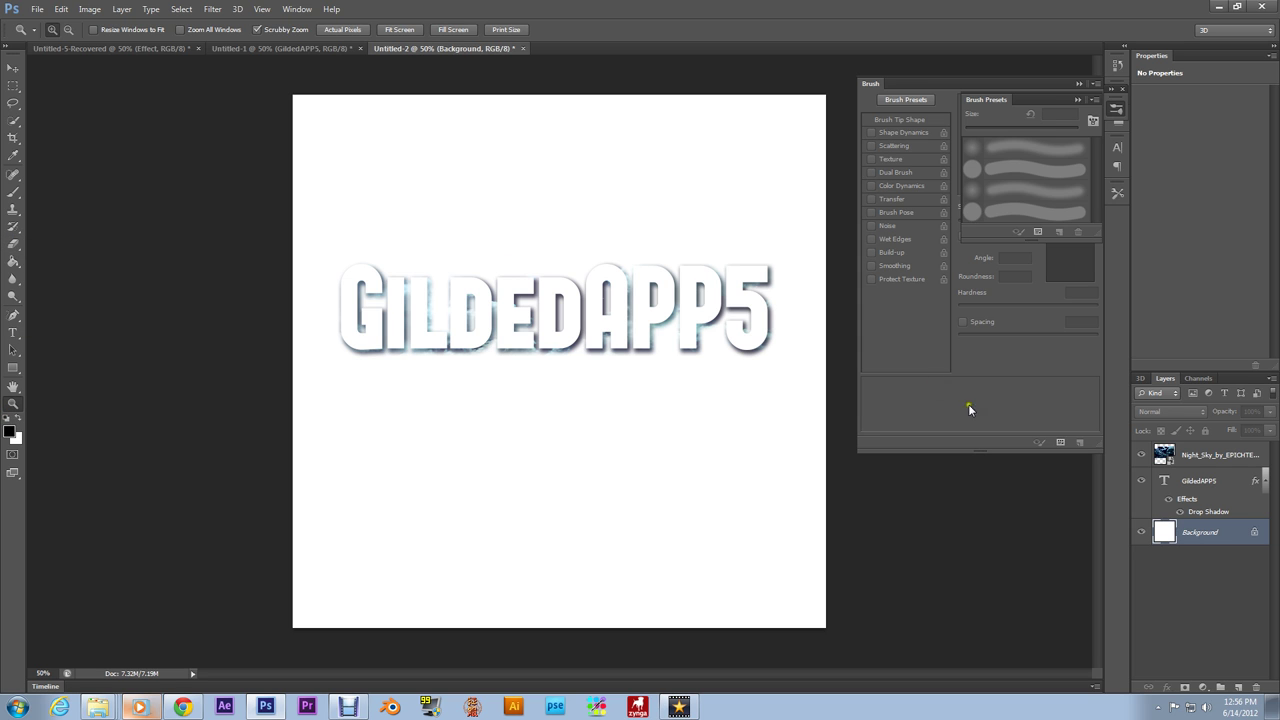
pyautogui.click(1170, 446)
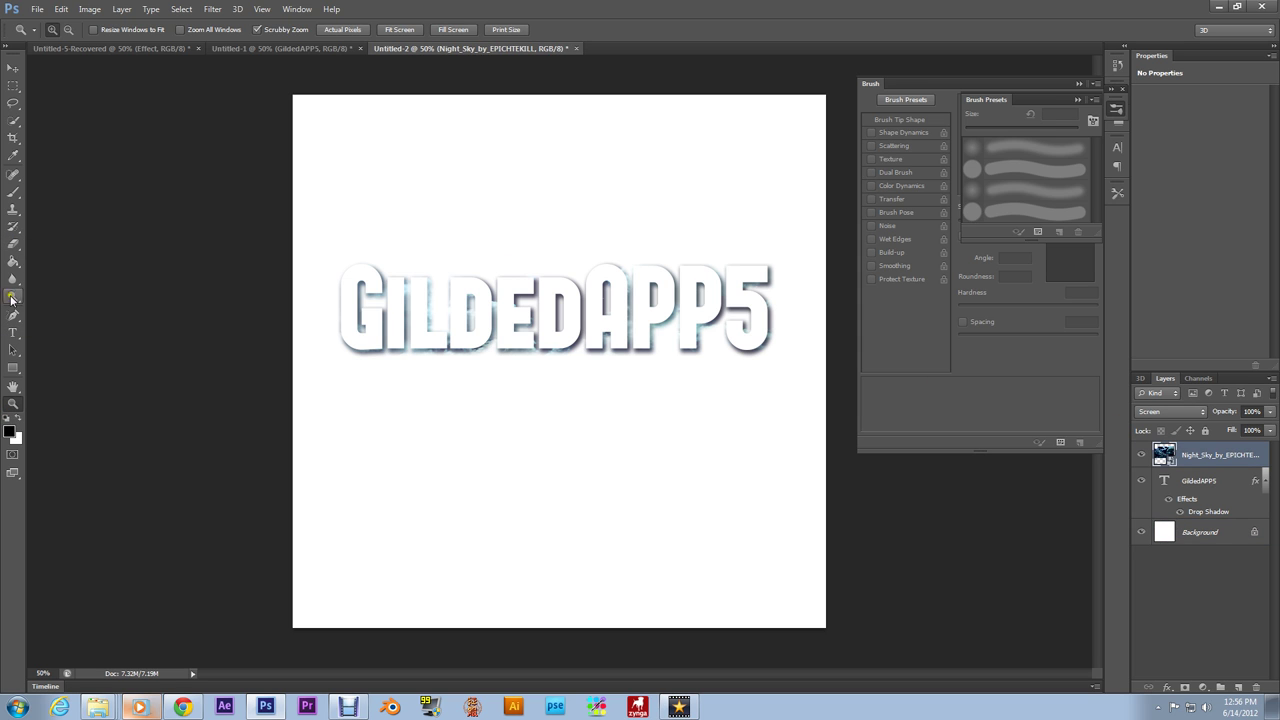
pyautogui.click(10, 261)
pyautogui.click(663, 517)
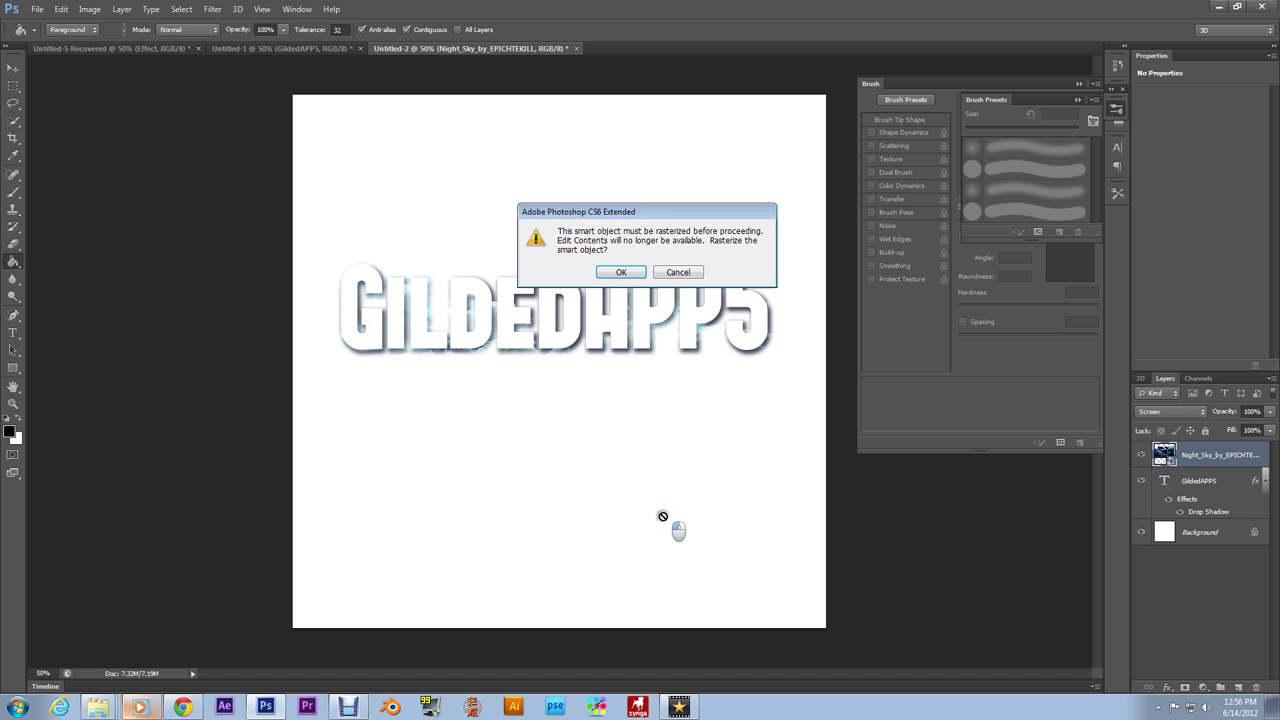
pyautogui.click(665, 270)
pyautogui.click(645, 267)
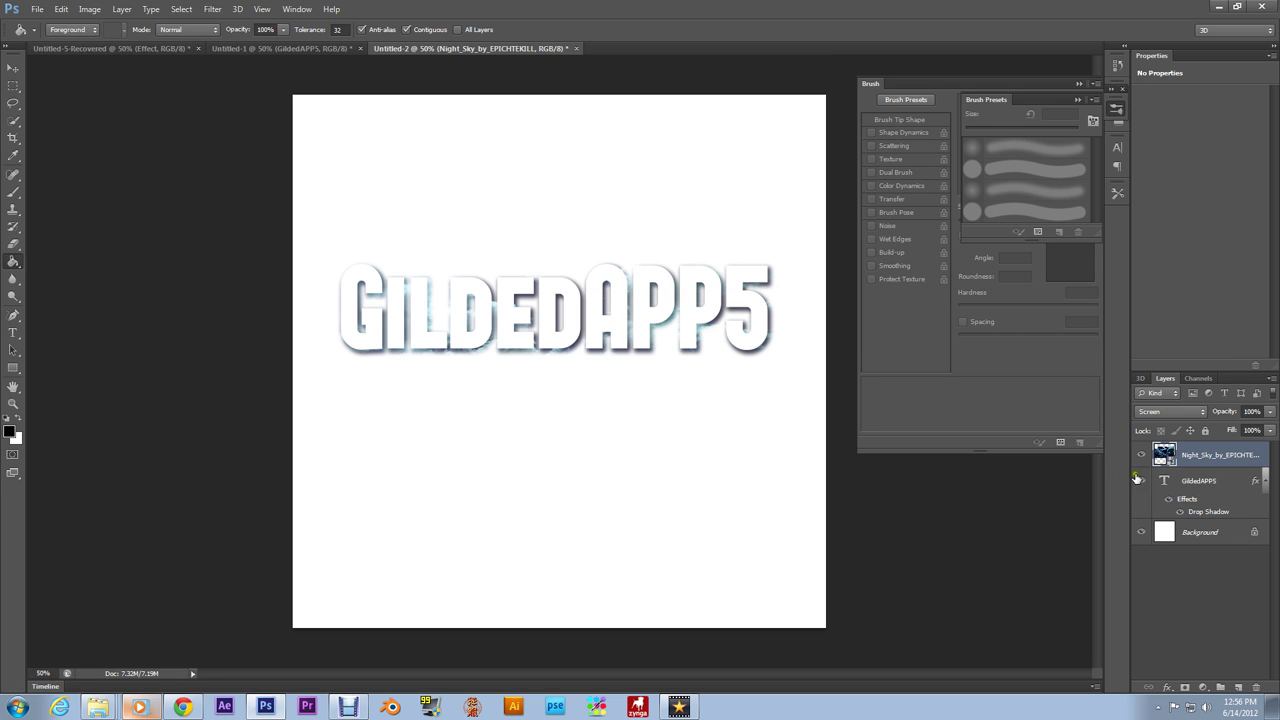
pyautogui.click(1240, 540)
pyautogui.click(770, 516)
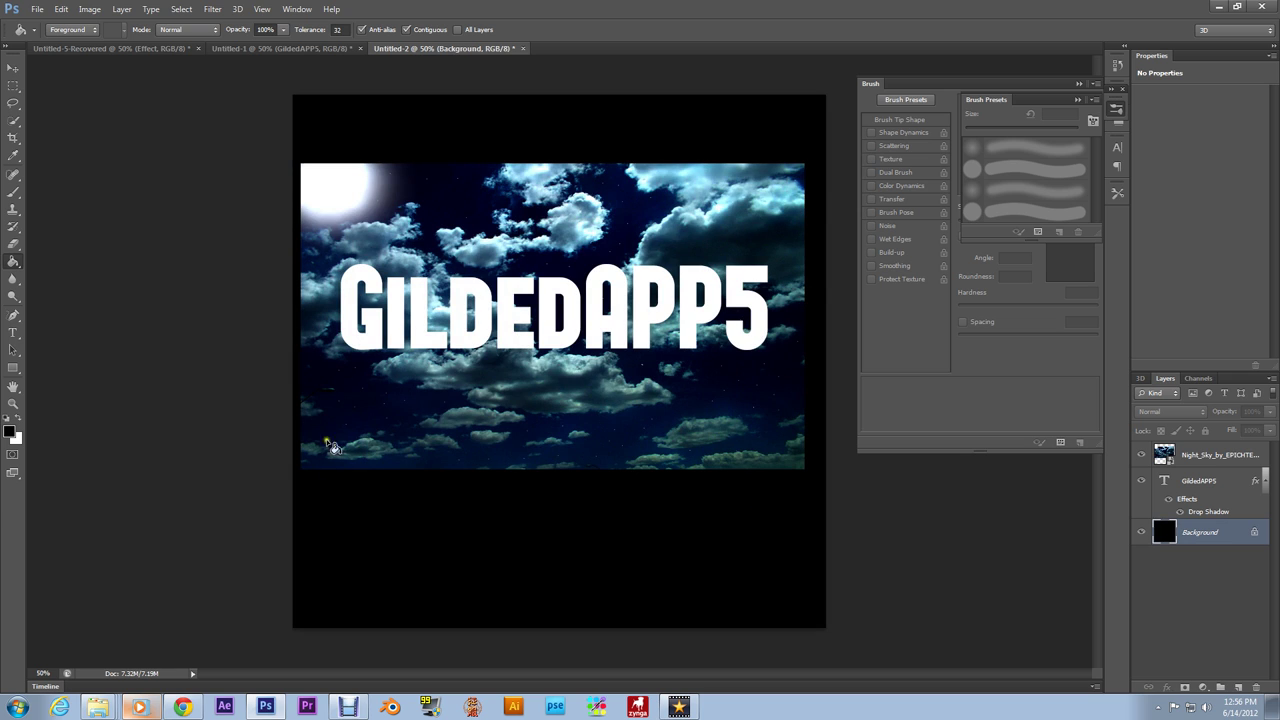
pyautogui.click(10, 332)
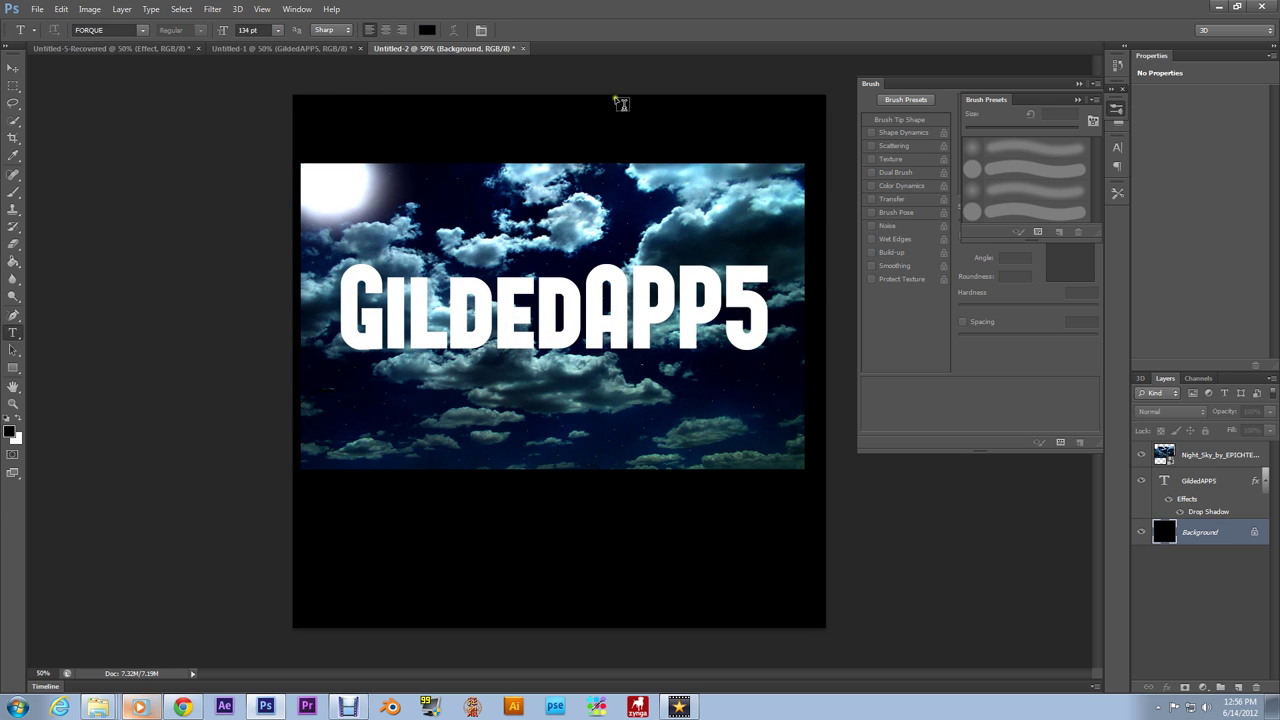
# Change the GildedAPP5 text colour to black (#000000).
pyautogui.click(1218, 481)
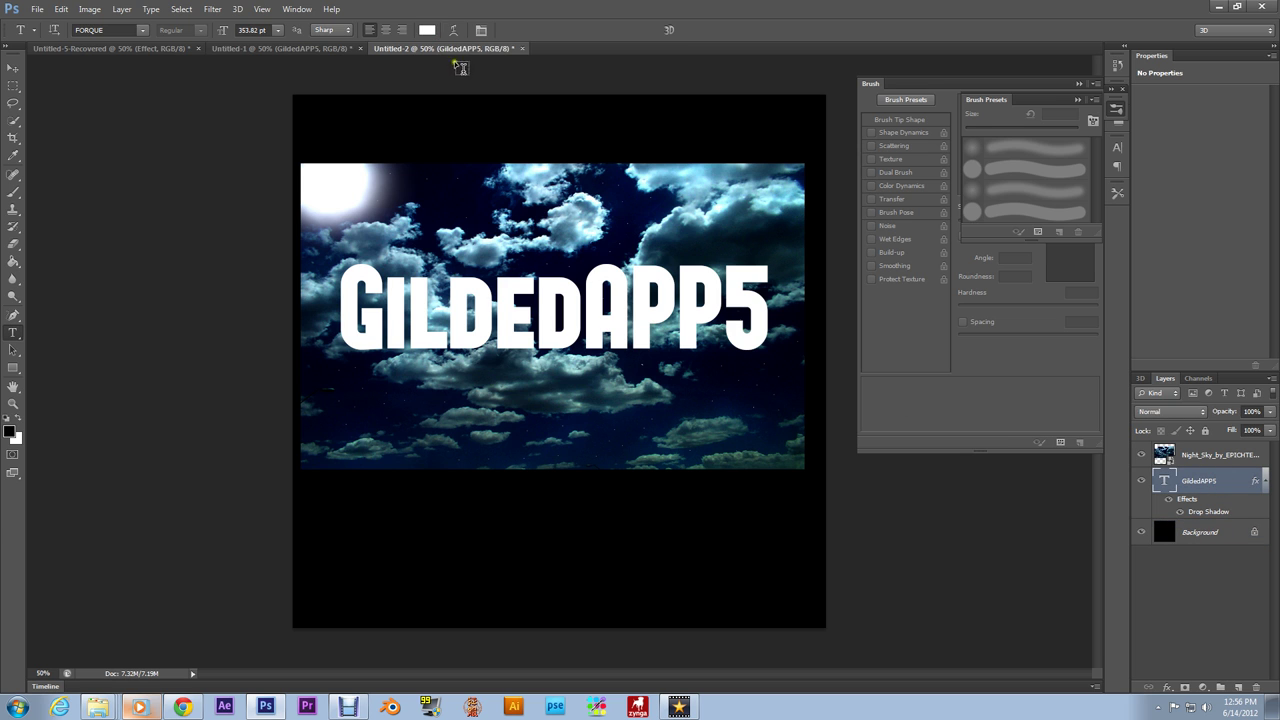
pyautogui.click(427, 30)
pyautogui.moveTo(385, 126); pyautogui.dragTo(250, 225)
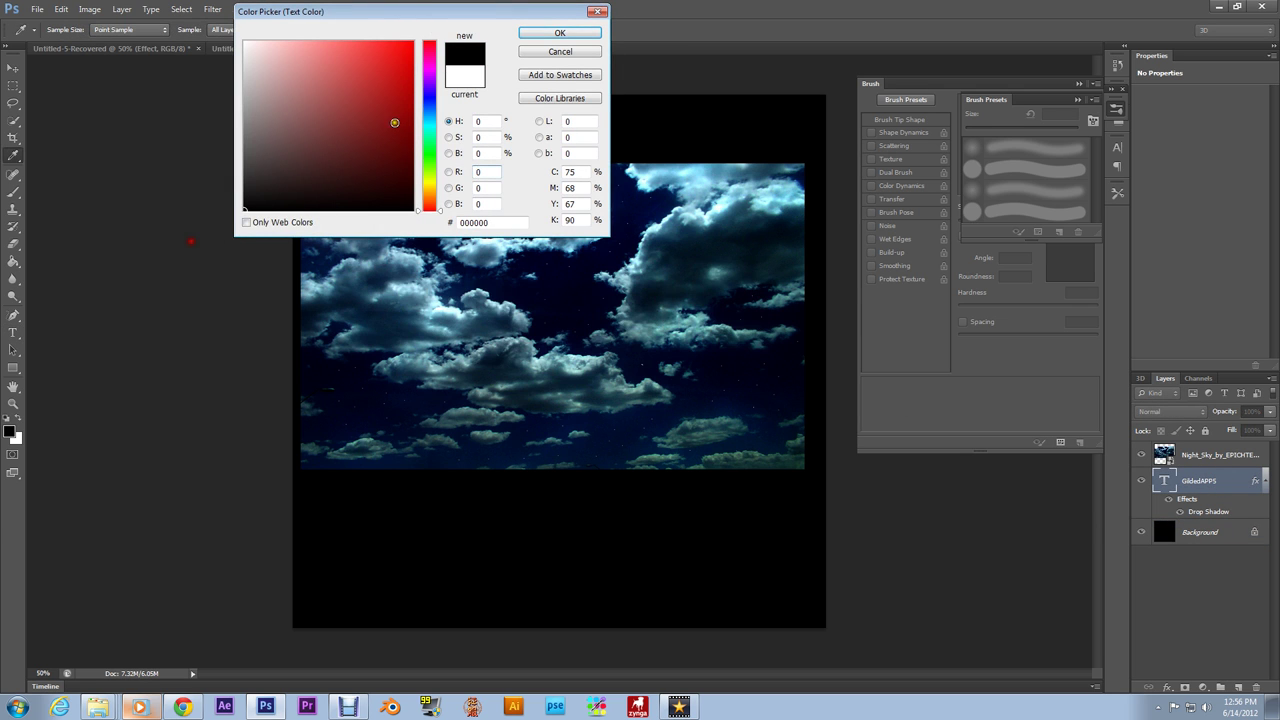
pyautogui.click(540, 34)
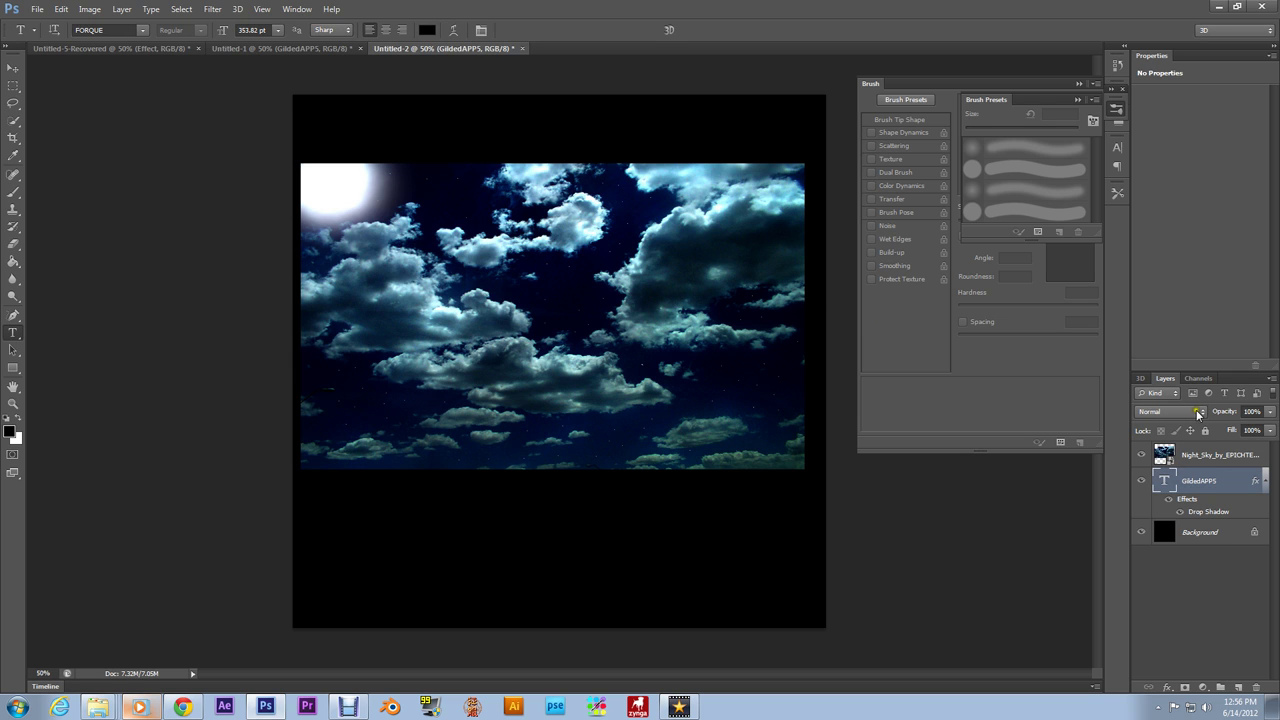
# Set the Night_Sky layer's blend mode to Multiply.
pyautogui.click(1208, 450)
pyautogui.click(1195, 418)
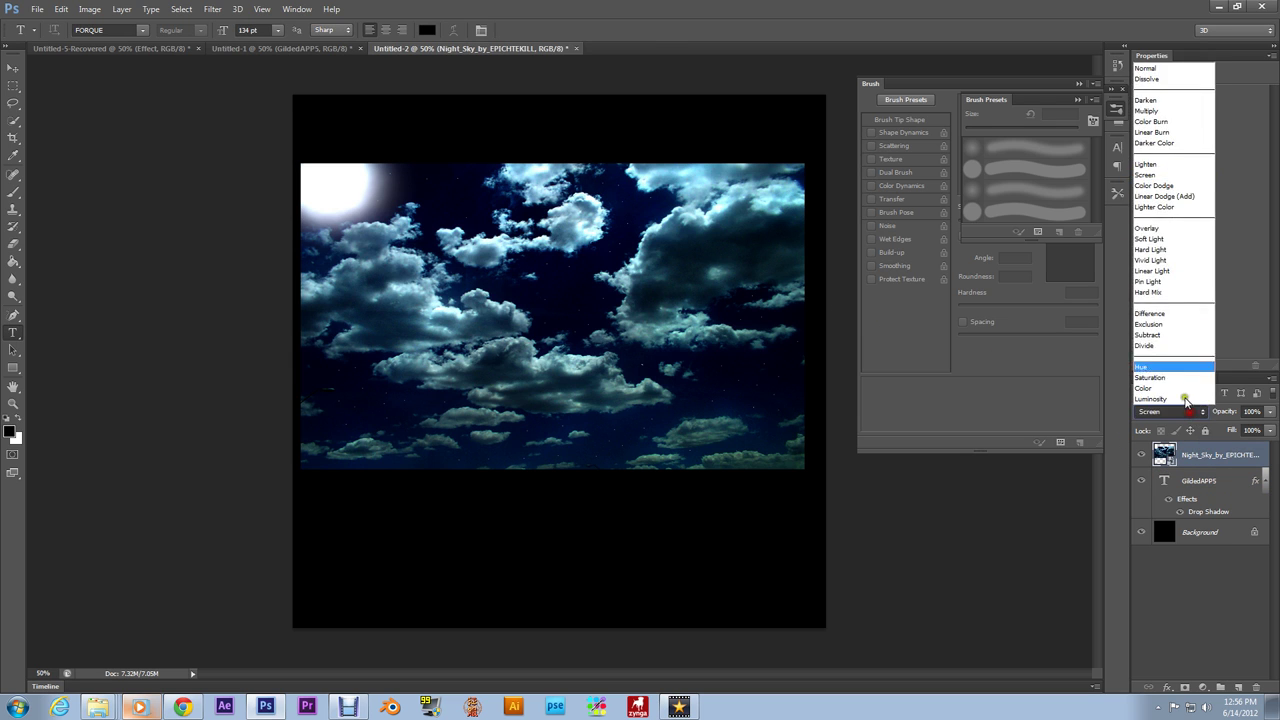
pyautogui.click(1174, 117)
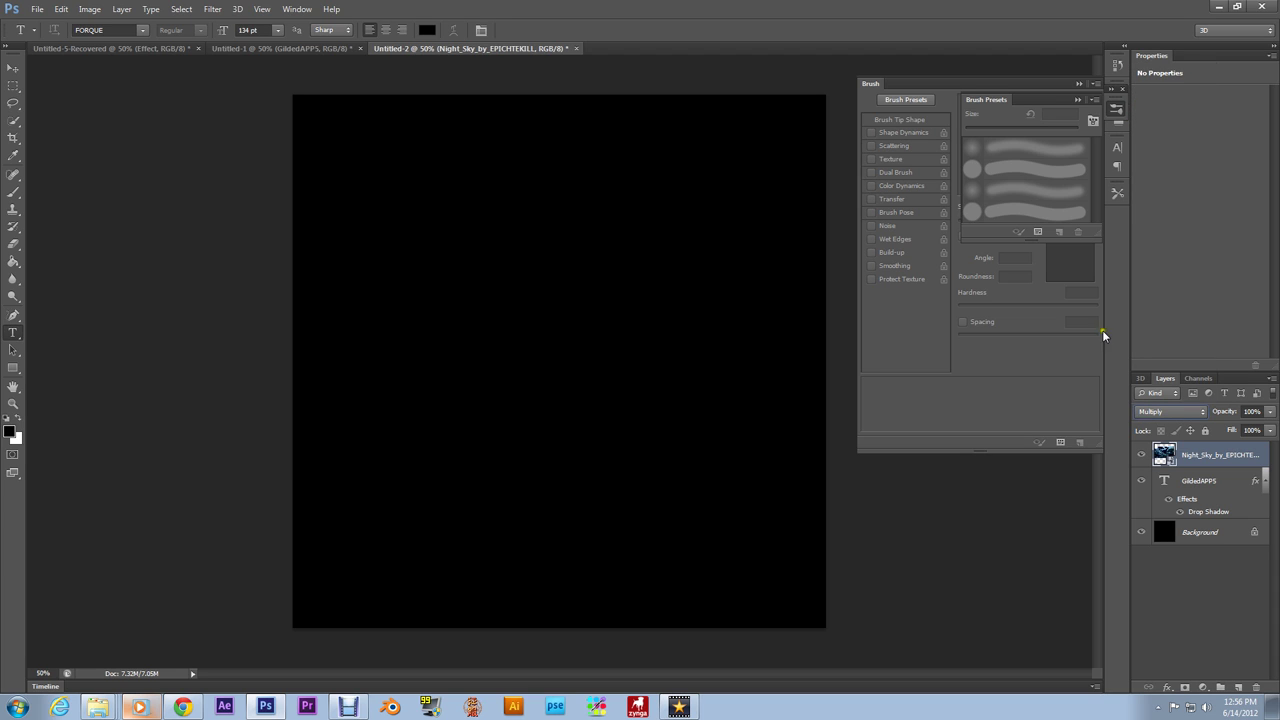
# Switch the GildedAPP5 drop shadow to Normal blend mode with a white colour.
pyautogui.doubleClick(1226, 512)
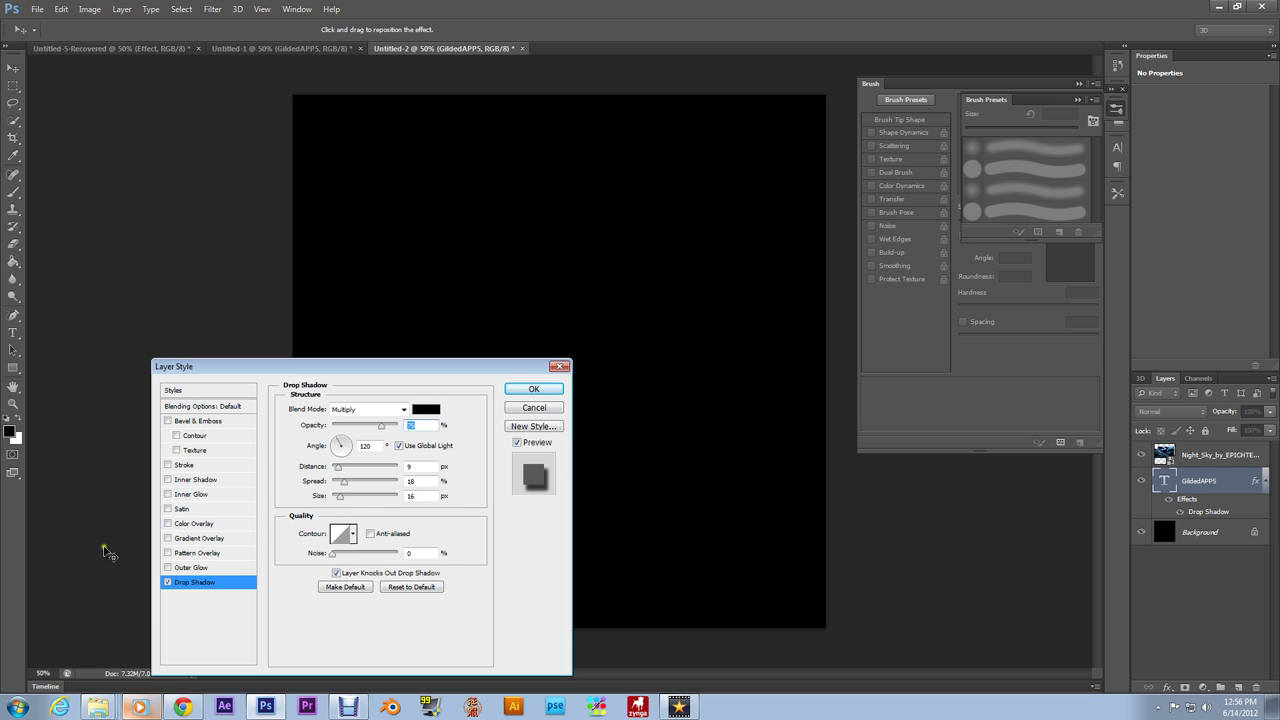
pyautogui.click(403, 409)
pyautogui.click(401, 67)
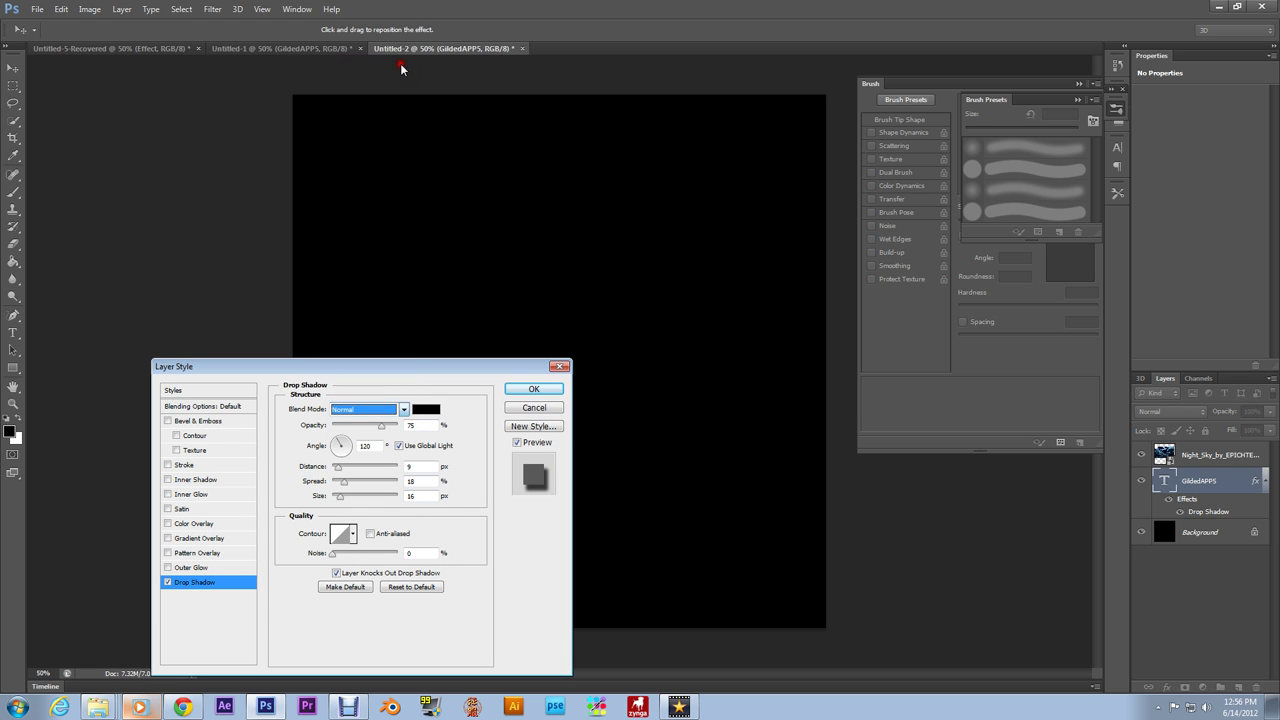
pyautogui.click(426, 410)
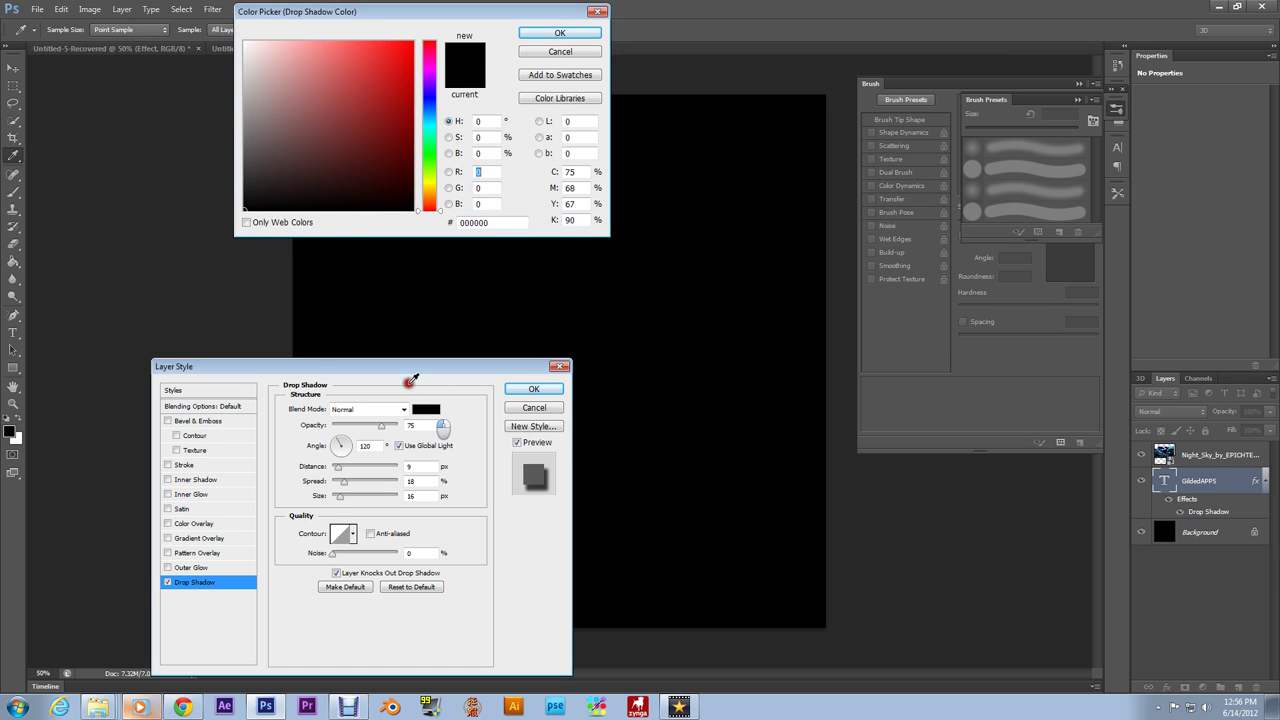
pyautogui.moveTo(305, 170); pyautogui.dragTo(238, 28)
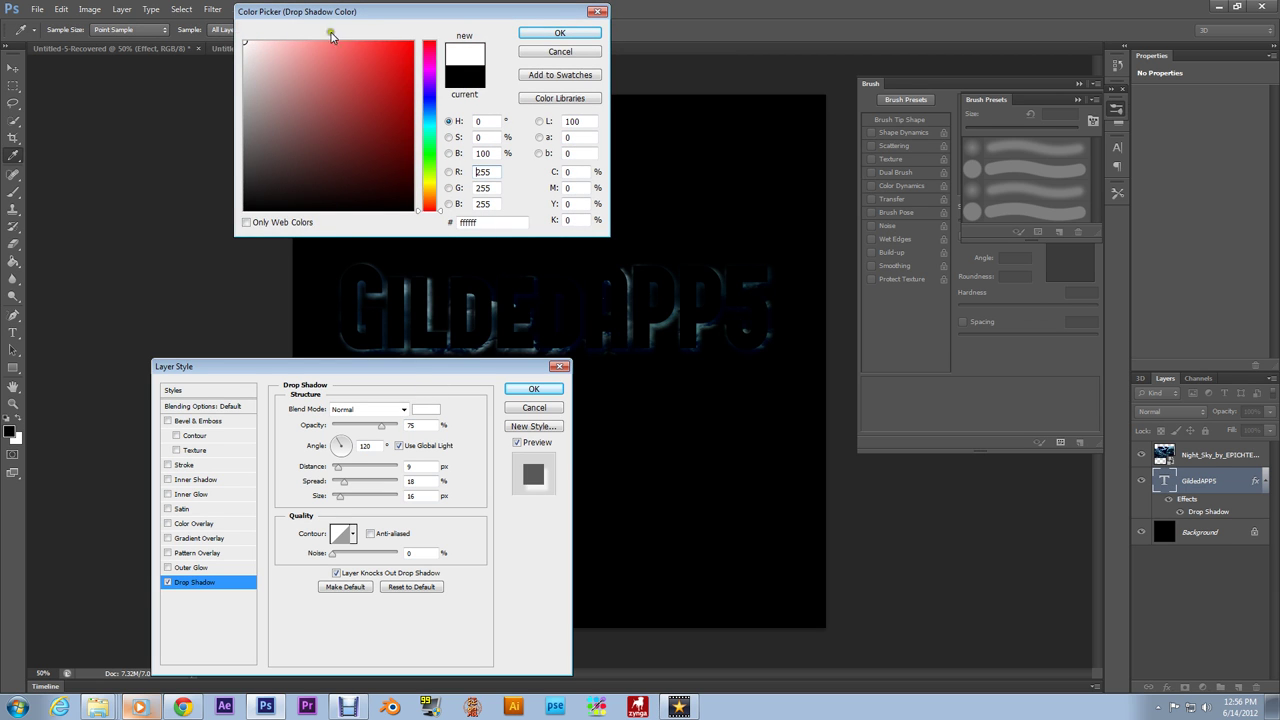
pyautogui.click(540, 36)
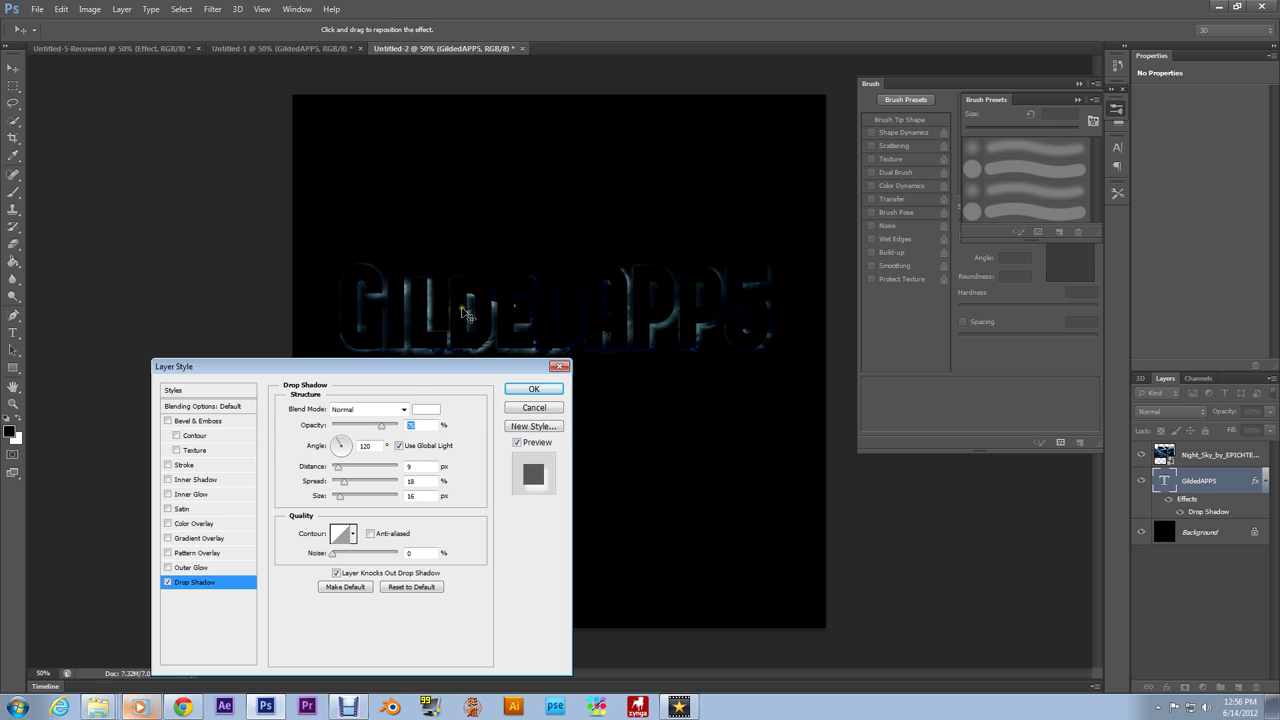
# Set the shadow distance to 5 px, widen the spread slightly, and apply it.
pyautogui.moveTo(408, 370); pyautogui.dragTo(622, 390)
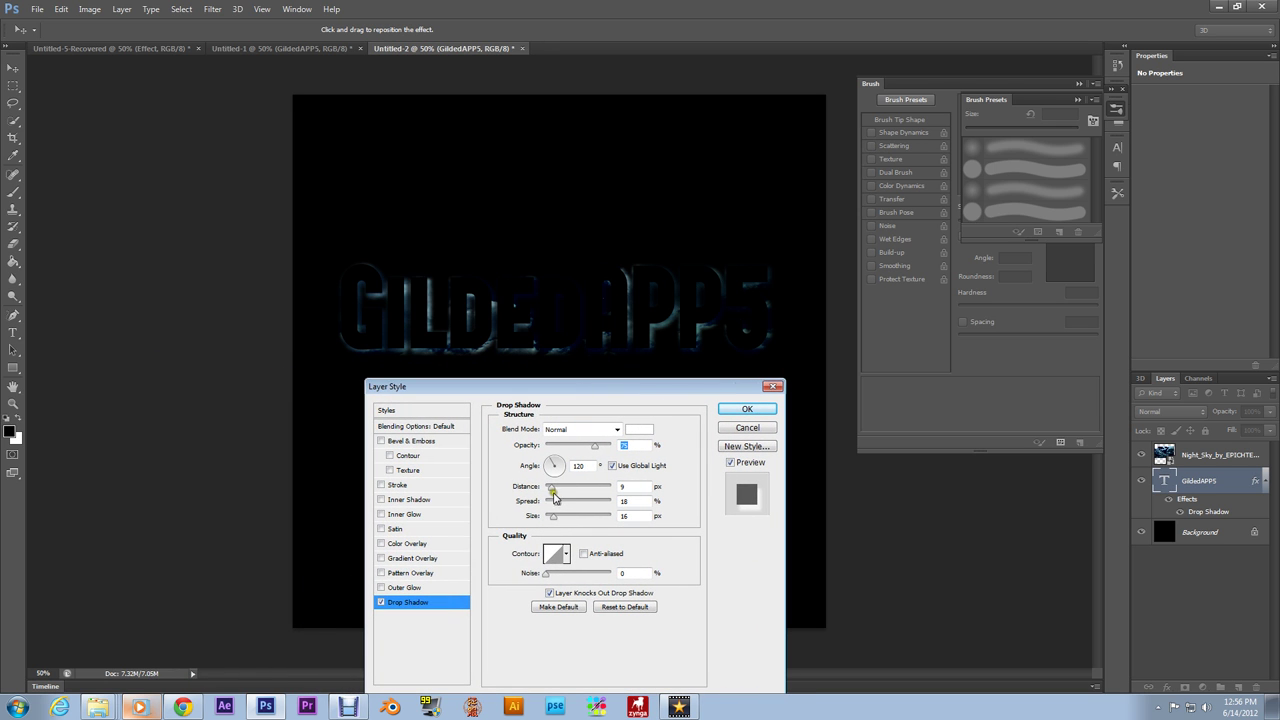
pyautogui.moveTo(551, 494); pyautogui.dragTo(548, 490)
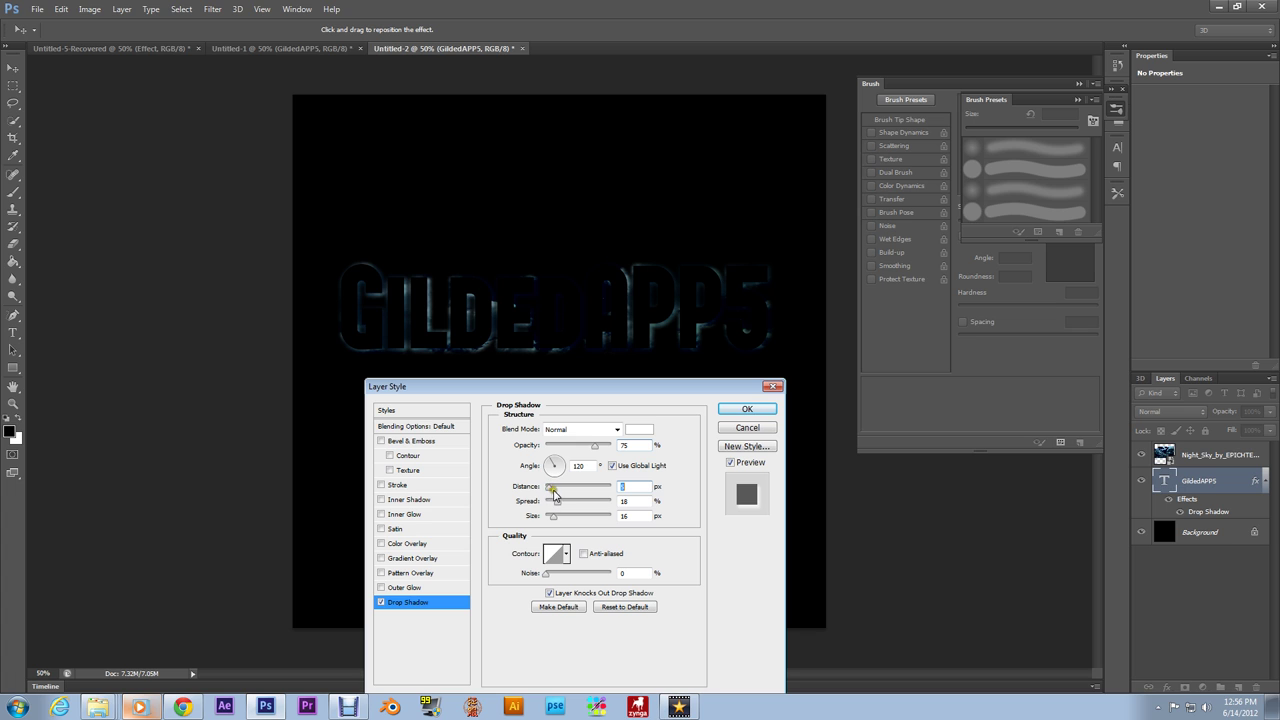
pyautogui.write('5')
pyautogui.click(557, 501)
pyautogui.moveTo(557, 505); pyautogui.dragTo(561, 507)
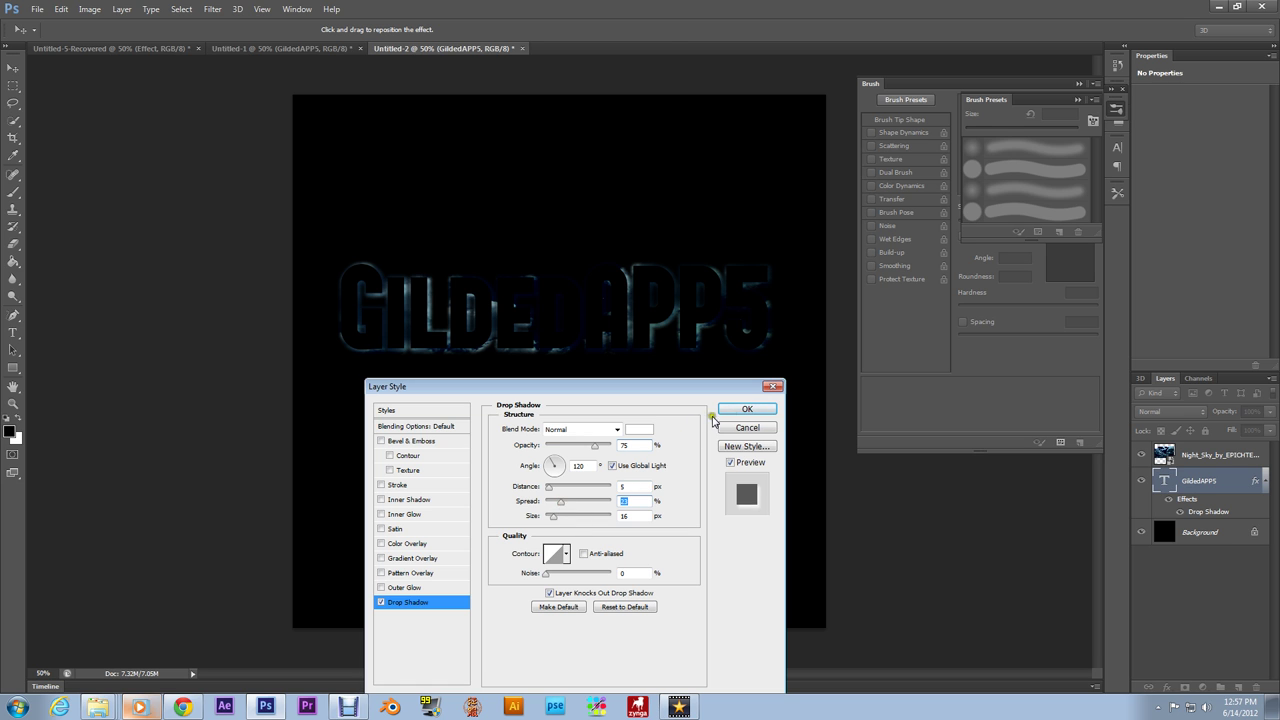
pyautogui.click(746, 409)
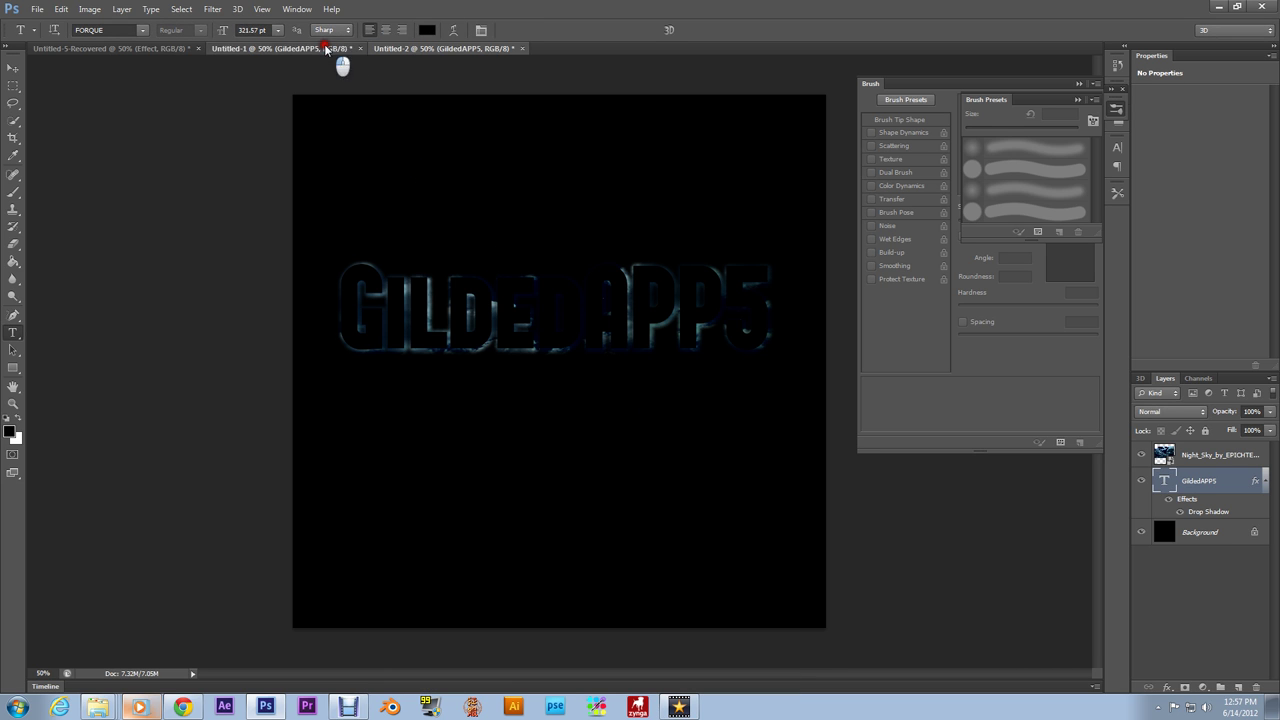
# Browse the Untitled-1 and Colorful Drop Shadow Effect documents, then return to Untitled-2.
pyautogui.click(324, 47)
pyautogui.click(430, 48)
pyautogui.click(330, 48)
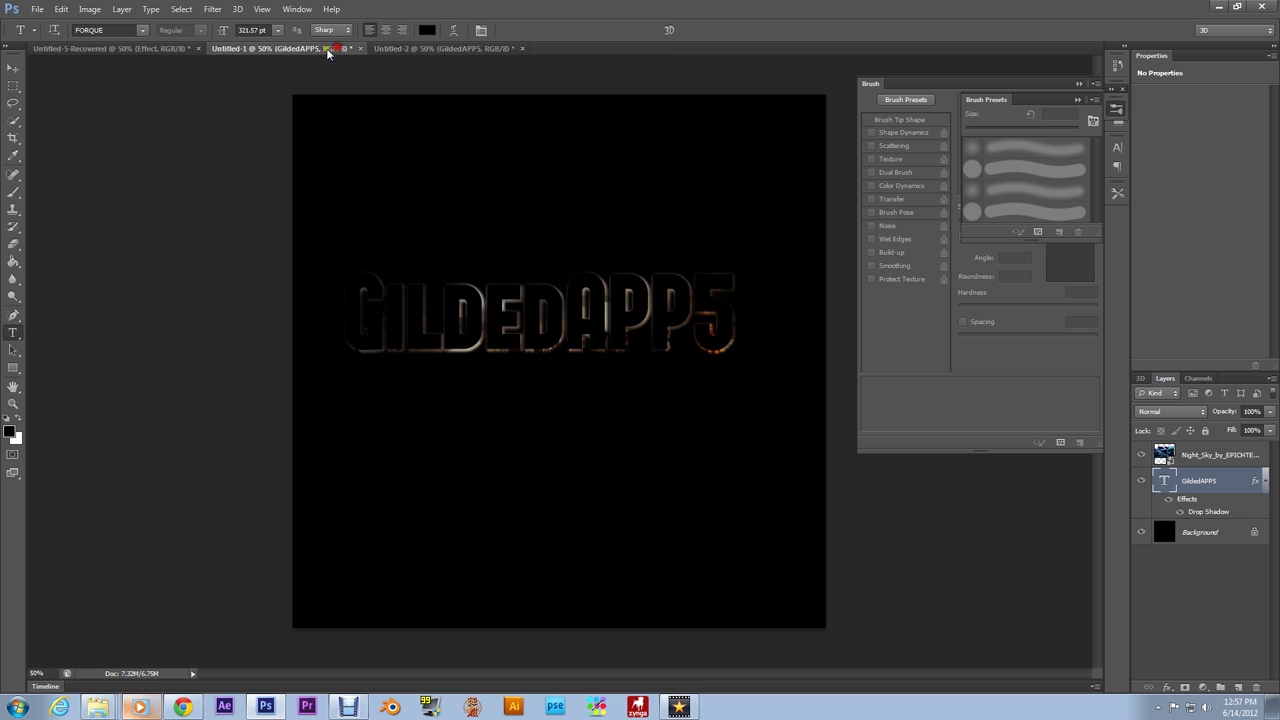
pyautogui.click(137, 47)
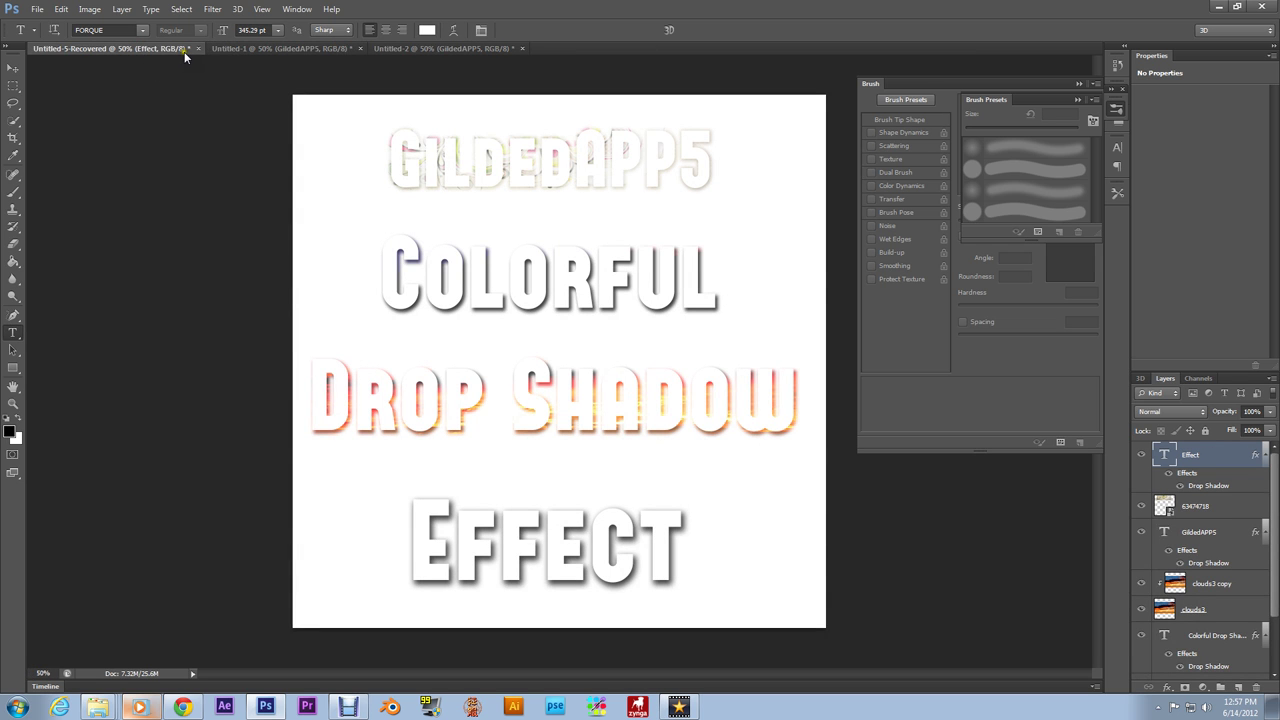
pyautogui.click(475, 48)
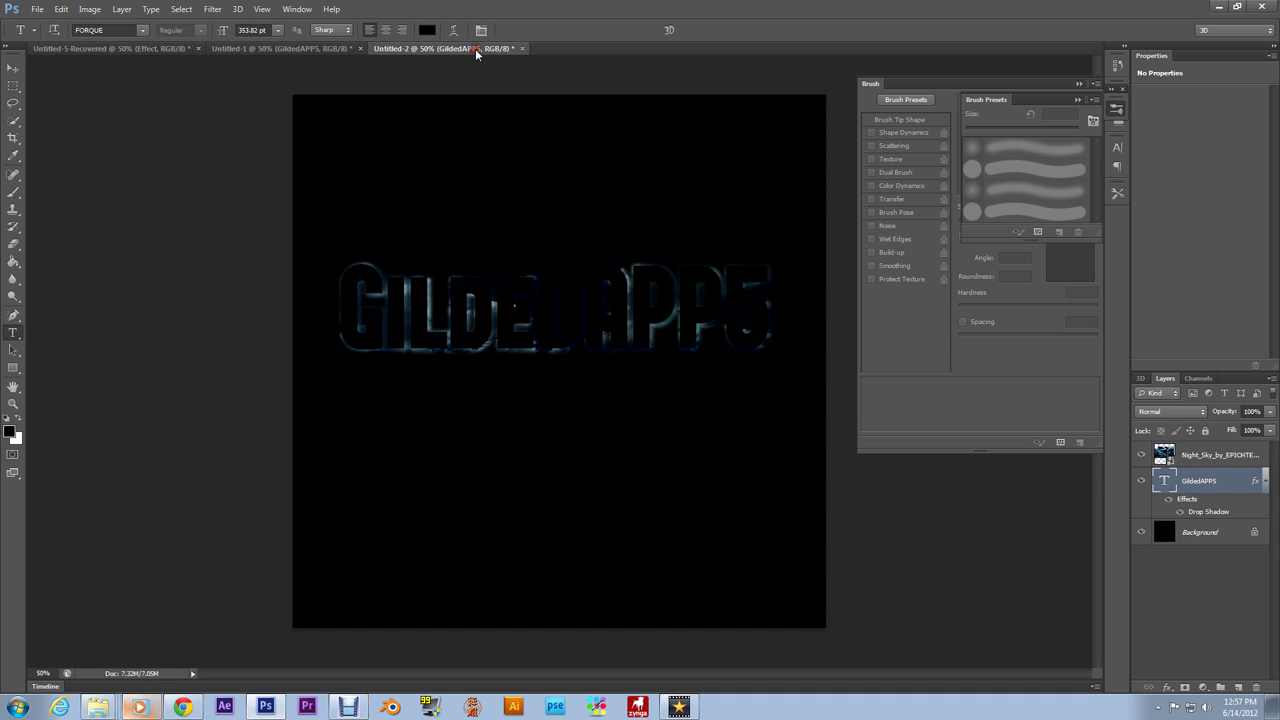